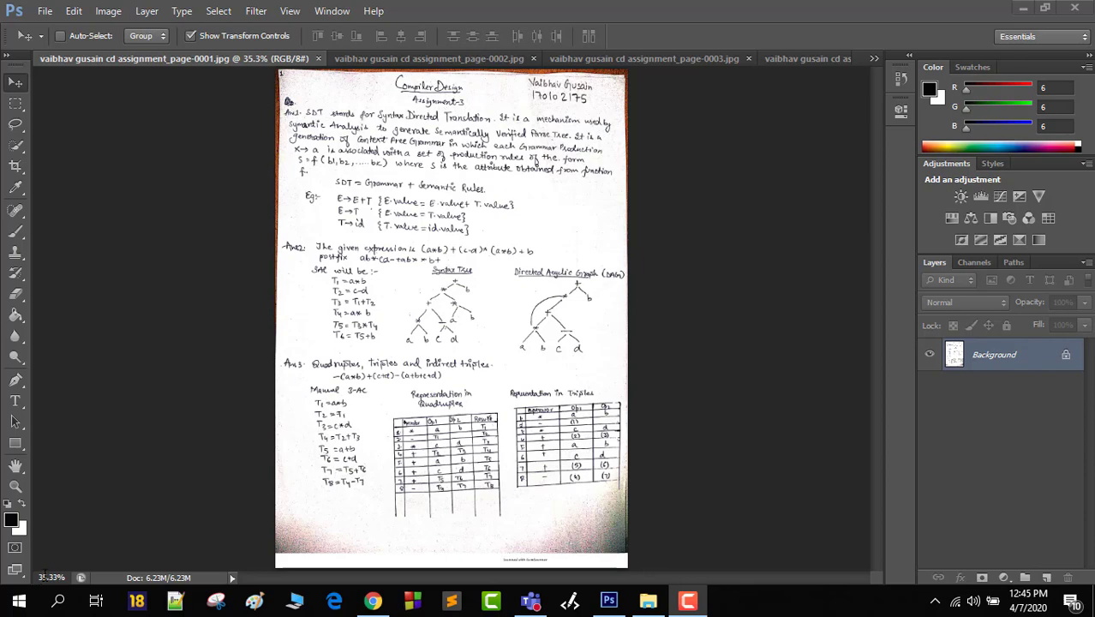
Step: Zoom page one to 64.33%, then 82.33%, with the handwritten name and roll number in view
left_click(157, 375)
type("64.33")
key("Return")
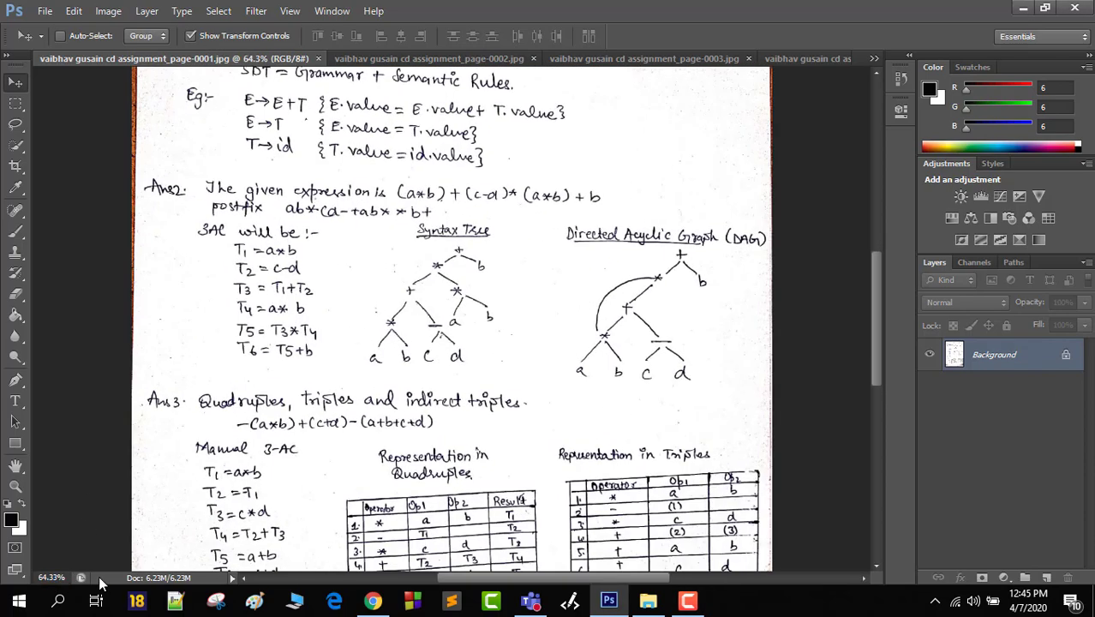
left_click_drag(873, 281, 847, 205)
type("82.33")
key("Return")
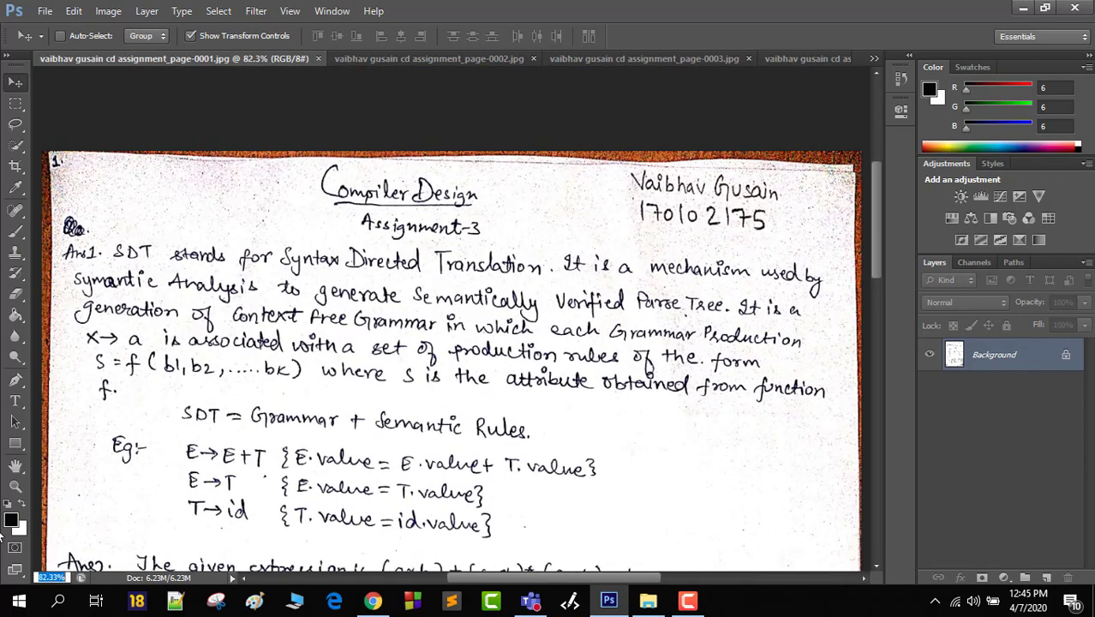
Step: Sample the paper white and draw a white rectangle over the handwritten name
key("i")
left_click(11, 519)
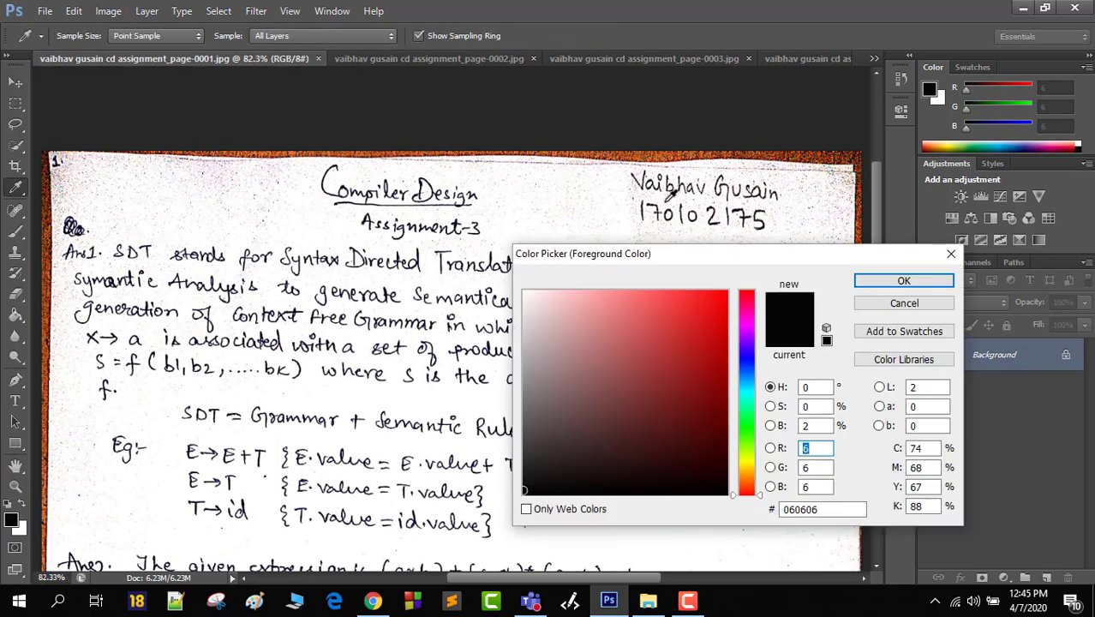
left_click(673, 195)
key("Return")
key("u")
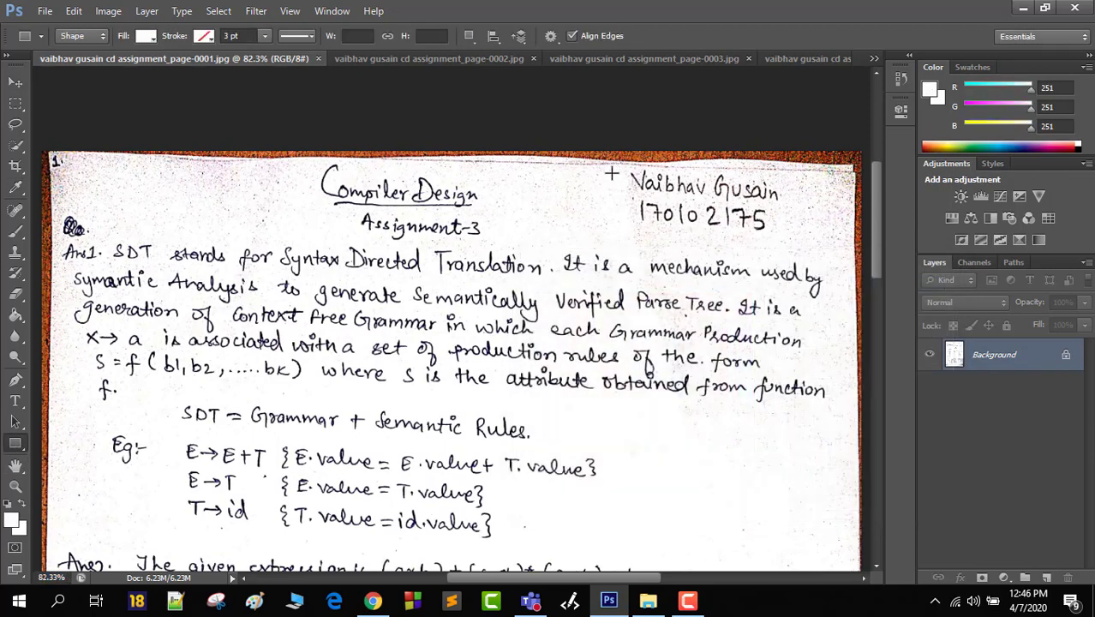
left_click_drag(611, 173, 794, 233)
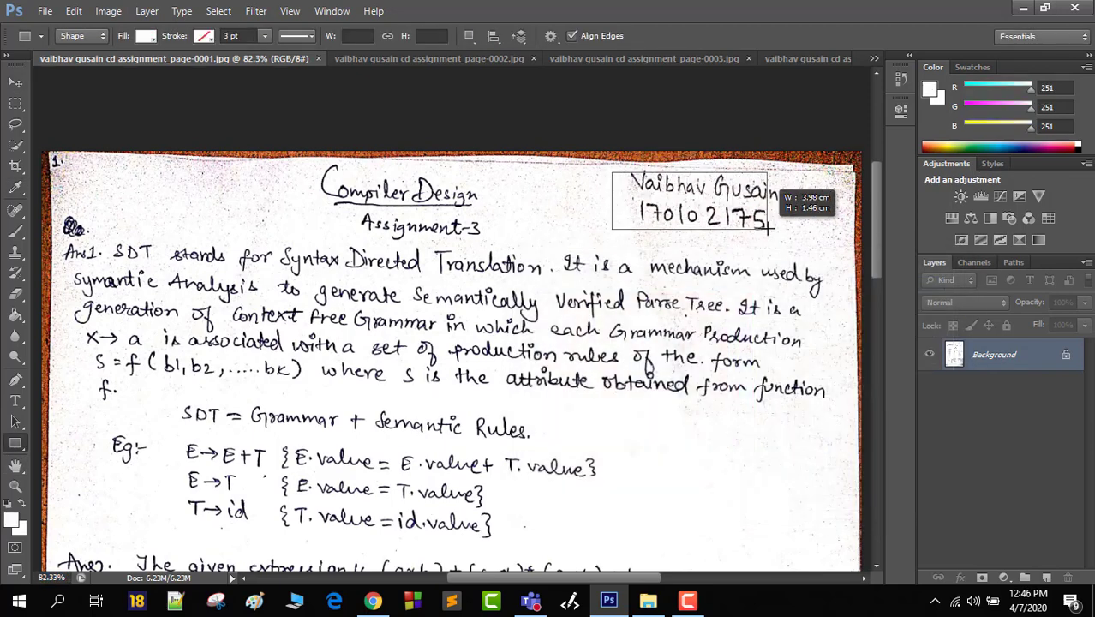
Step: Rasterize the rectangle and brush white over the name area
left_click(19, 233)
left_click(665, 195)
key("Return")
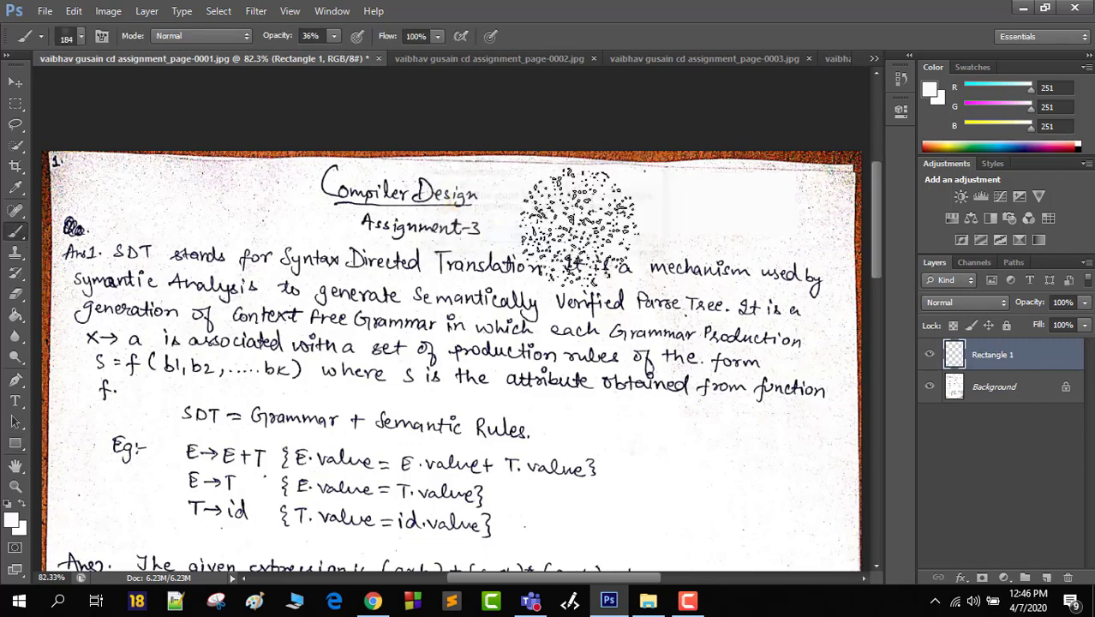
left_click_drag(665, 195, 583, 240)
Step: Sample a grey from the page and brush scattered texture over the blank patch
left_click(14, 516)
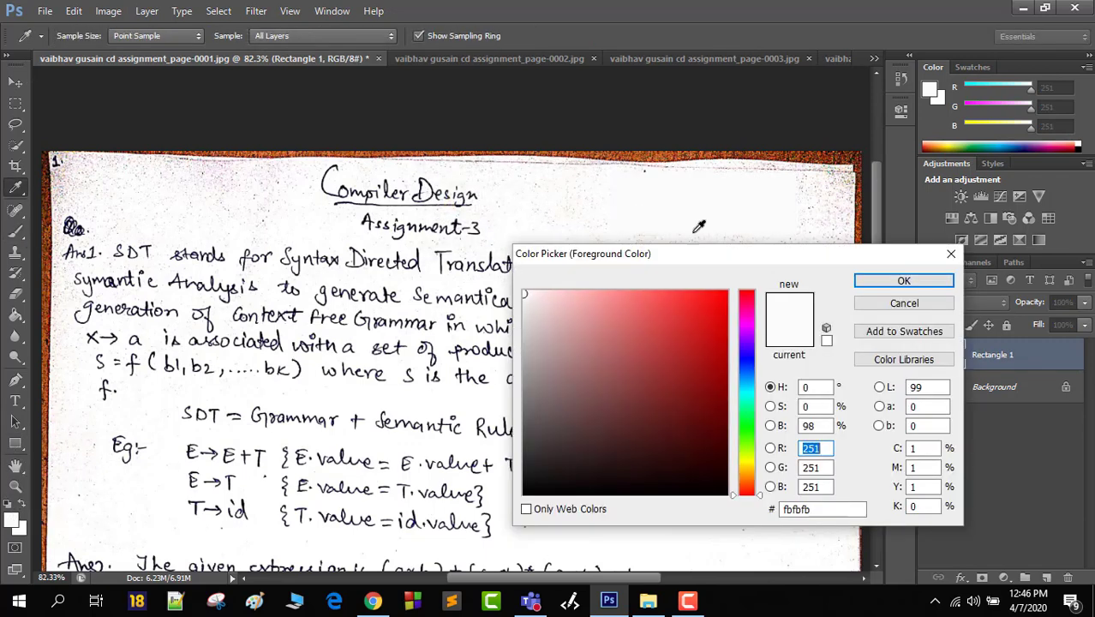
left_click(648, 166)
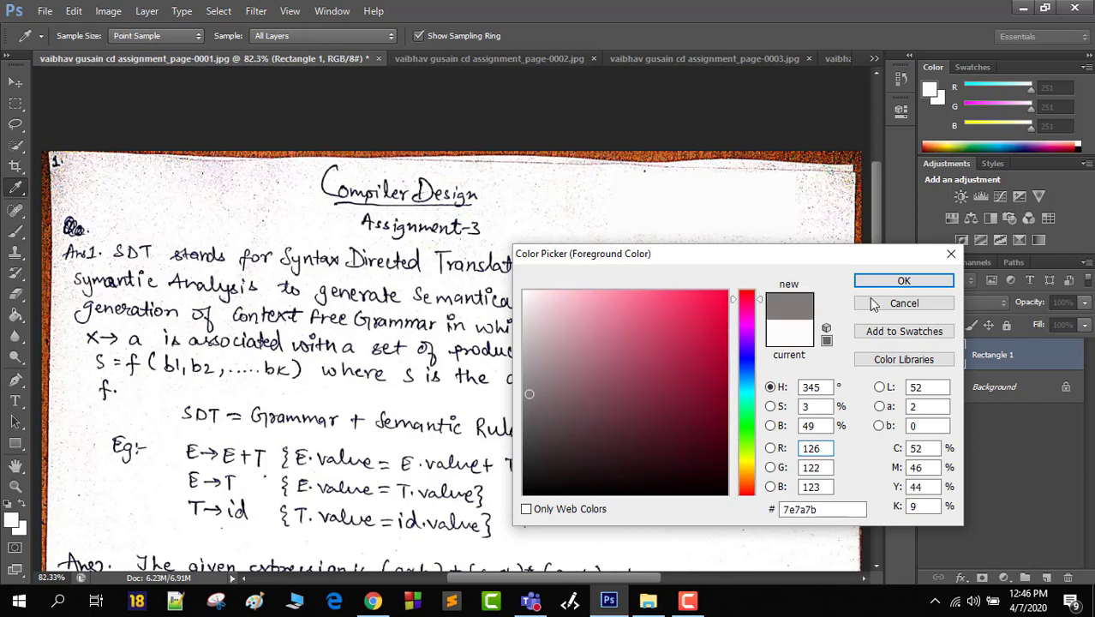
left_click(904, 281)
left_click_drag(702, 205, 616, 201)
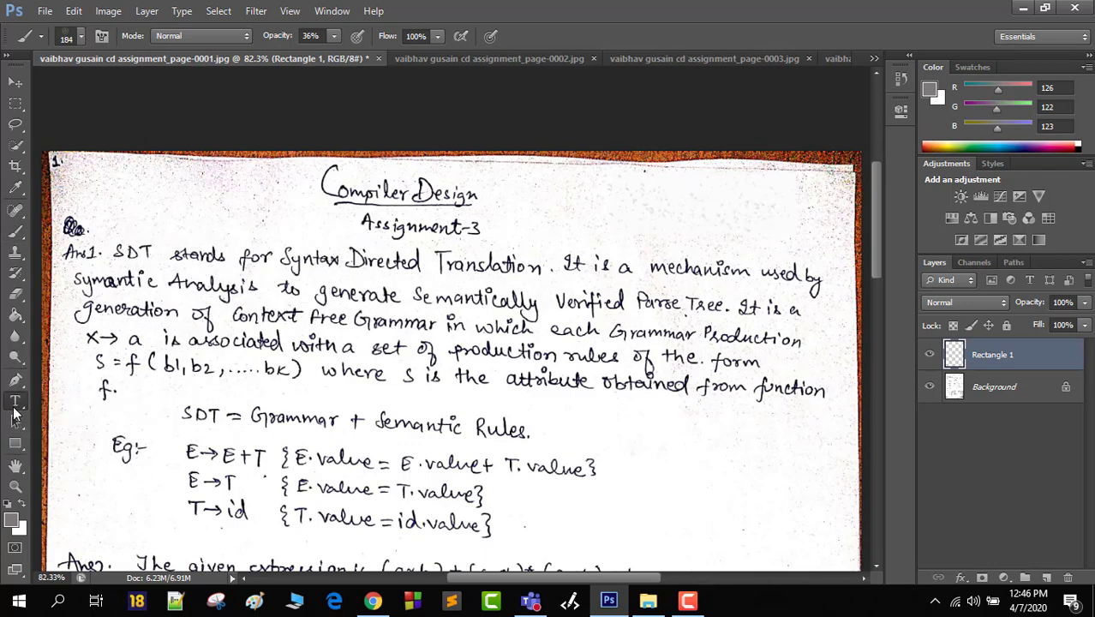
Step: Type the new first name in dark navy 30 pt RipeApricots text where the old name was
left_click(14, 400)
left_click(617, 200)
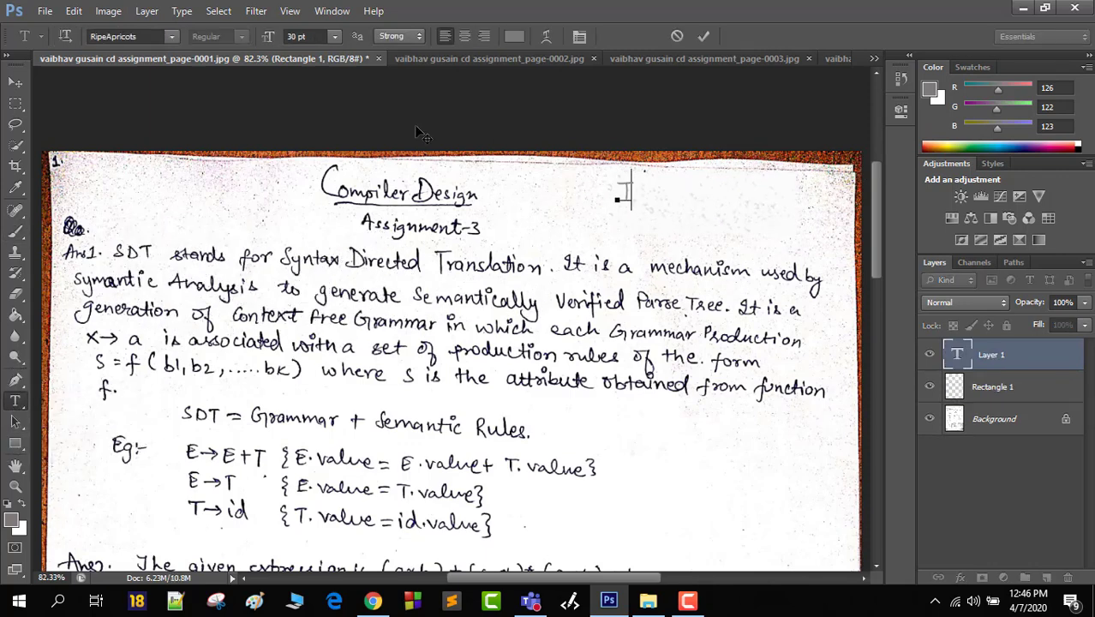
left_click(514, 37)
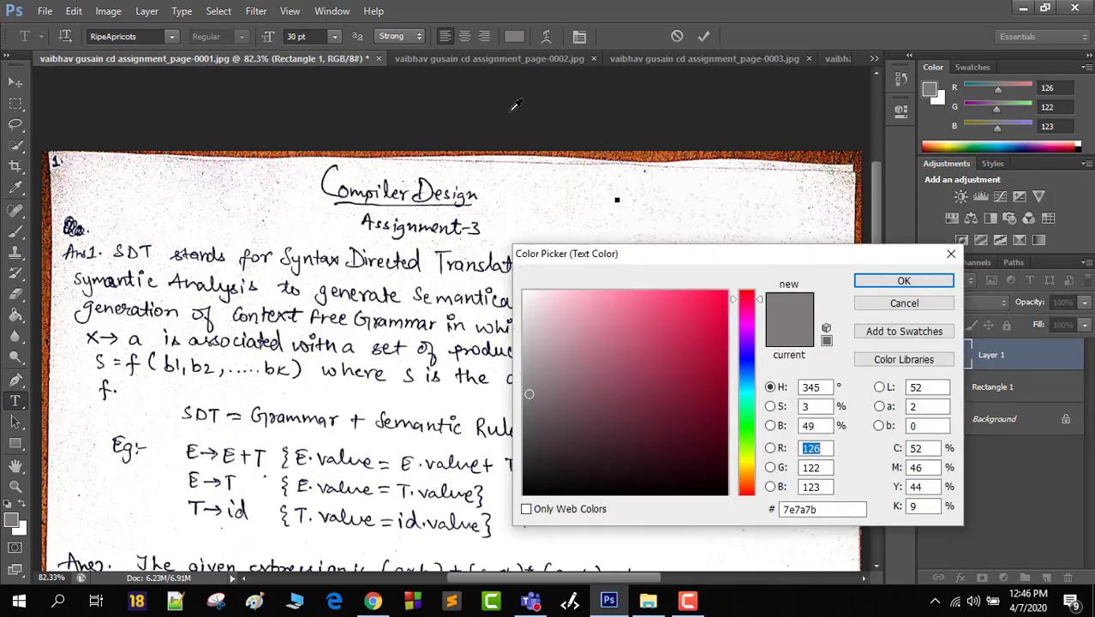
left_click(903, 281)
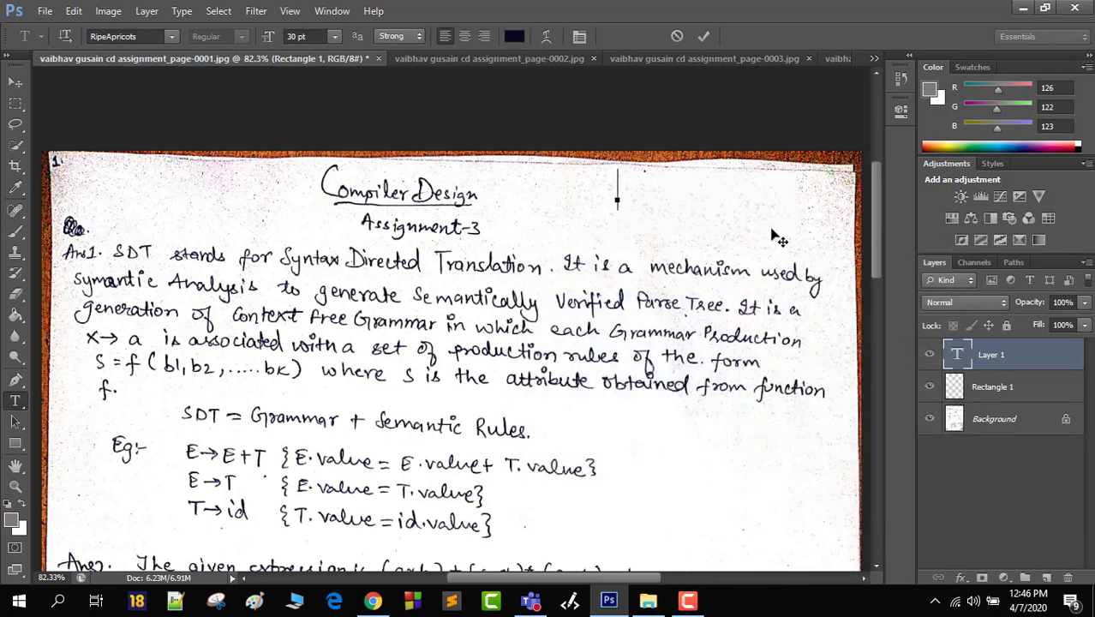
left_click(615, 193)
left_click(703, 41)
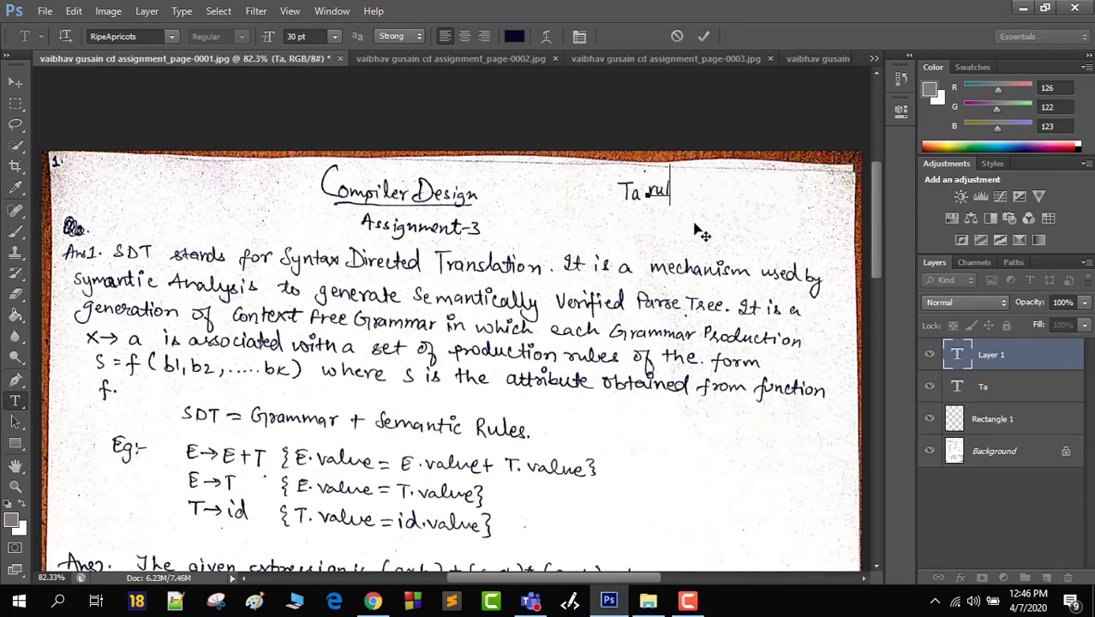
left_click_drag(694, 222, 683, 221)
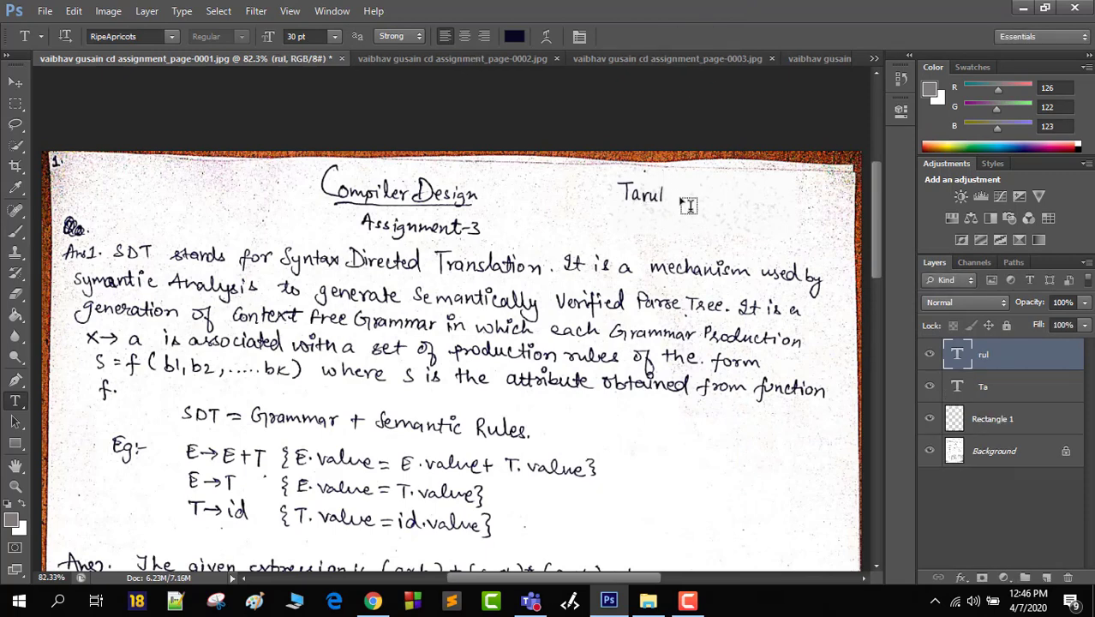
Step: Add the surname initial, rasterize it, and move it right after the first name
left_click(684, 187)
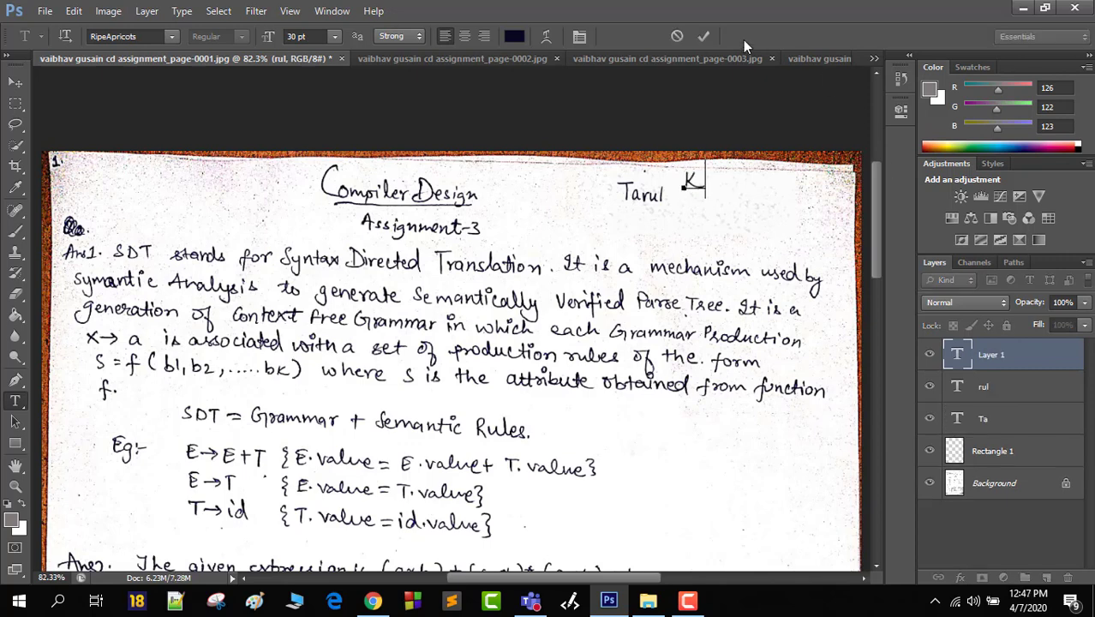
left_click(703, 36)
left_click(16, 292)
left_click(698, 193)
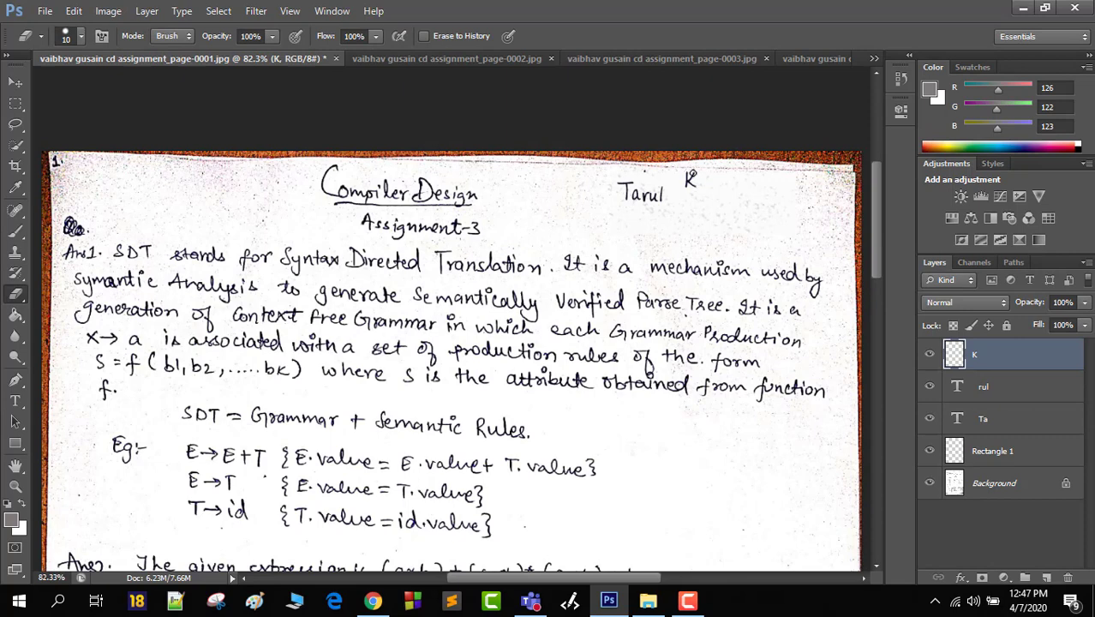
left_click(16, 82)
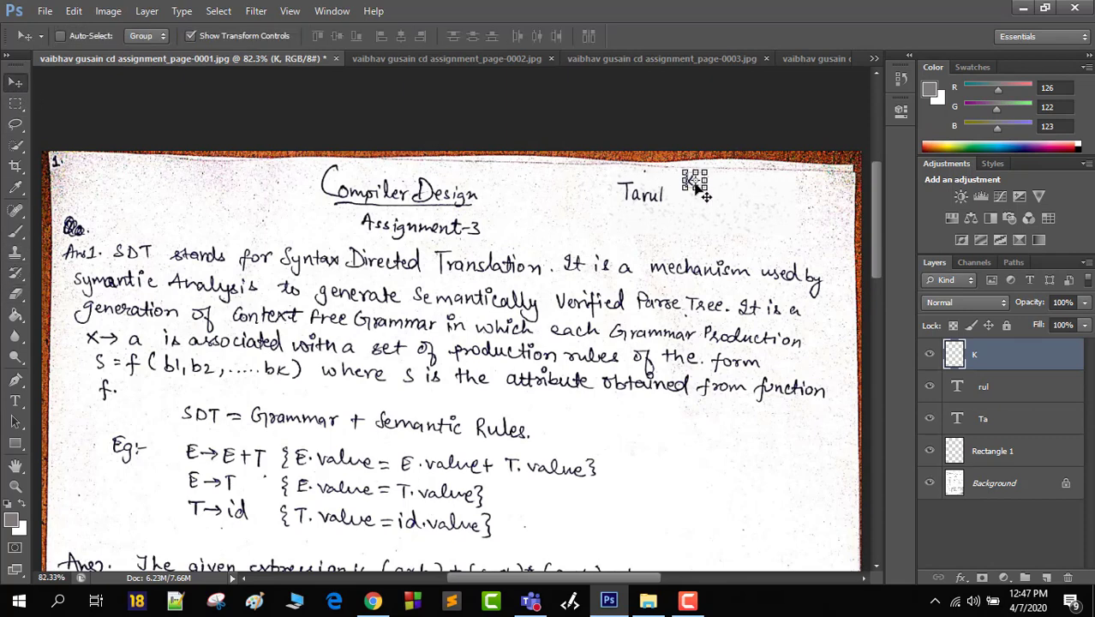
left_click_drag(697, 187, 684, 197)
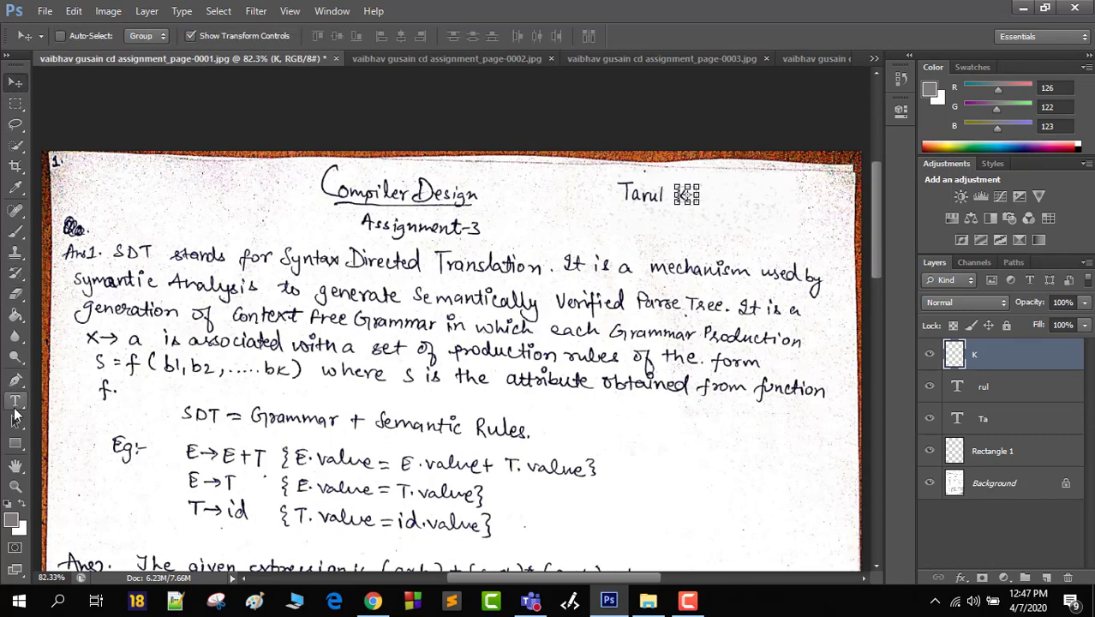
Step: Add the next surname piece as text and join it against the initial
left_click(14, 403)
left_click(699, 201)
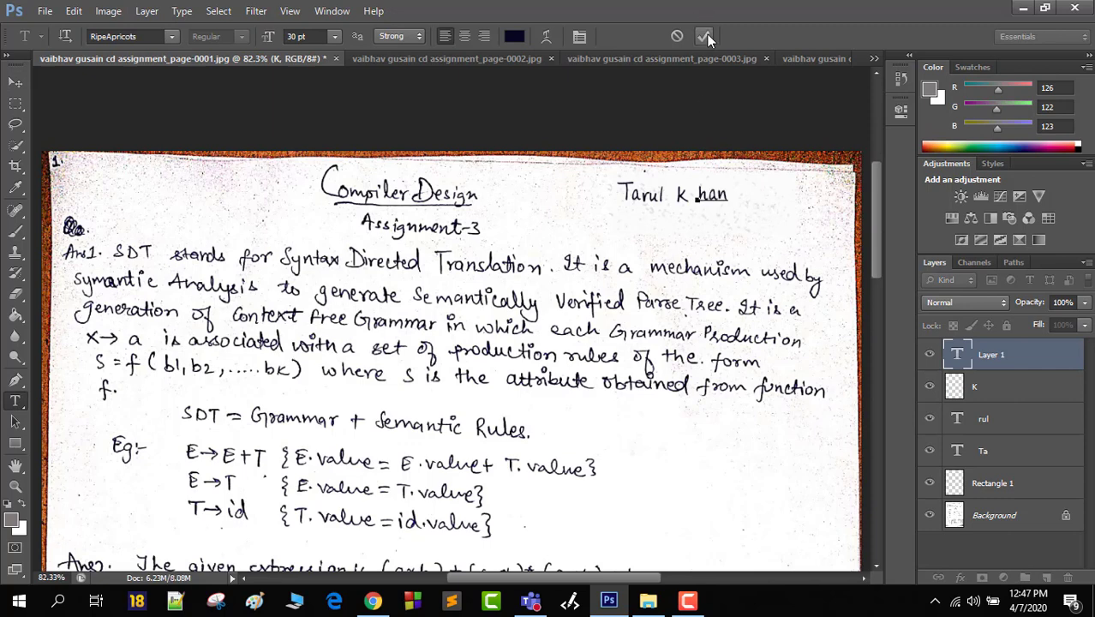
left_click(704, 36)
left_click(15, 82)
left_click_drag(710, 197, 705, 197)
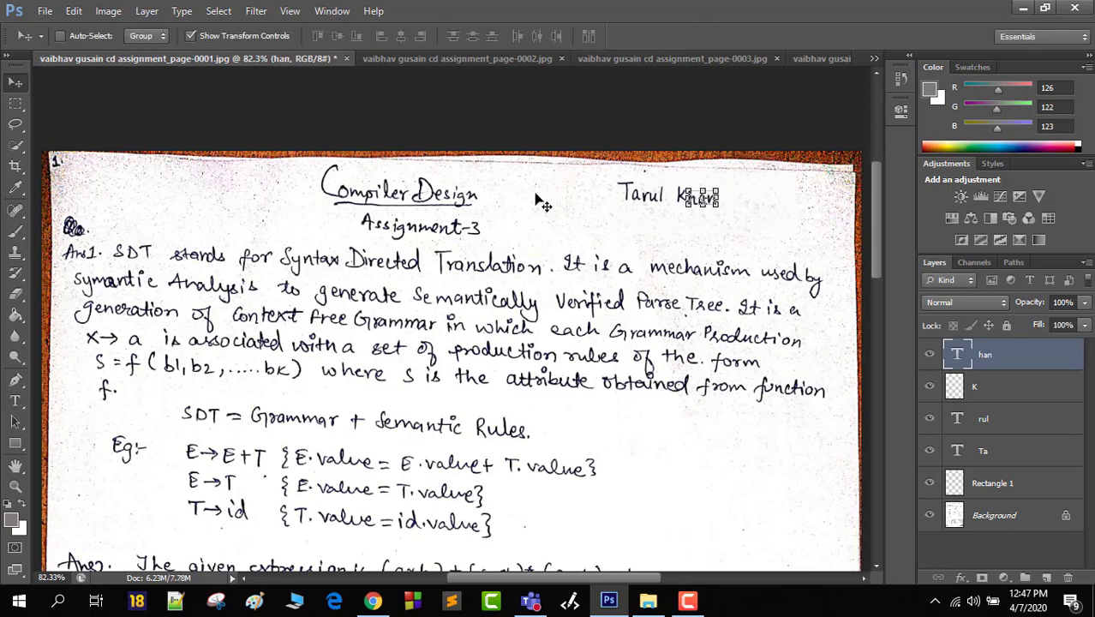
Step: Add the final surname piece and place it right after the surname
left_click(14, 402)
left_click(721, 197)
type(".")
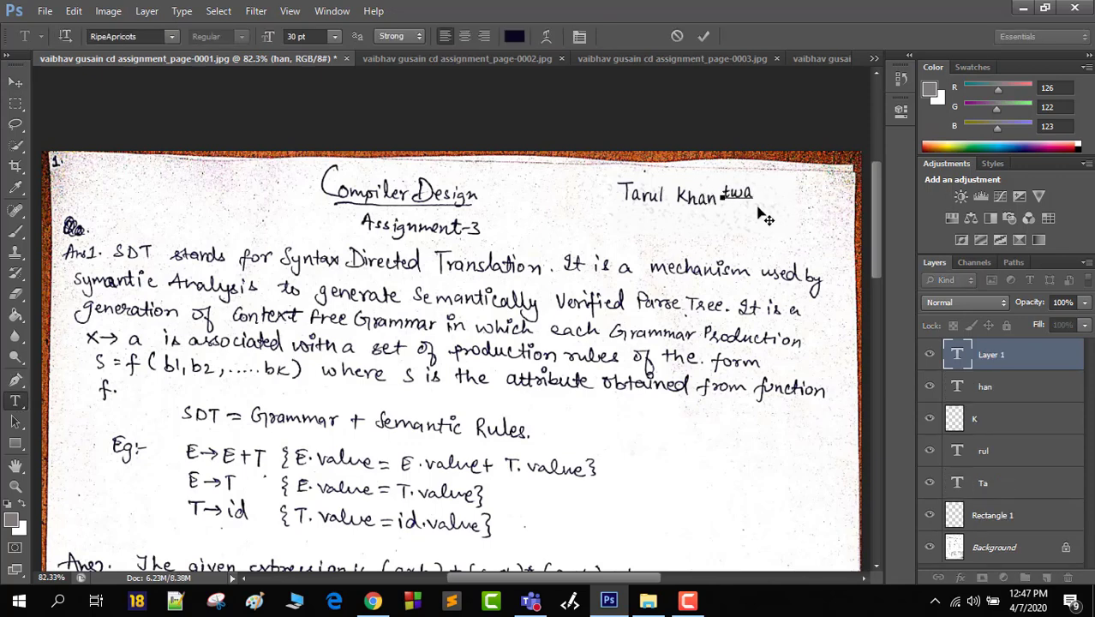
left_click(703, 36)
left_click(16, 82)
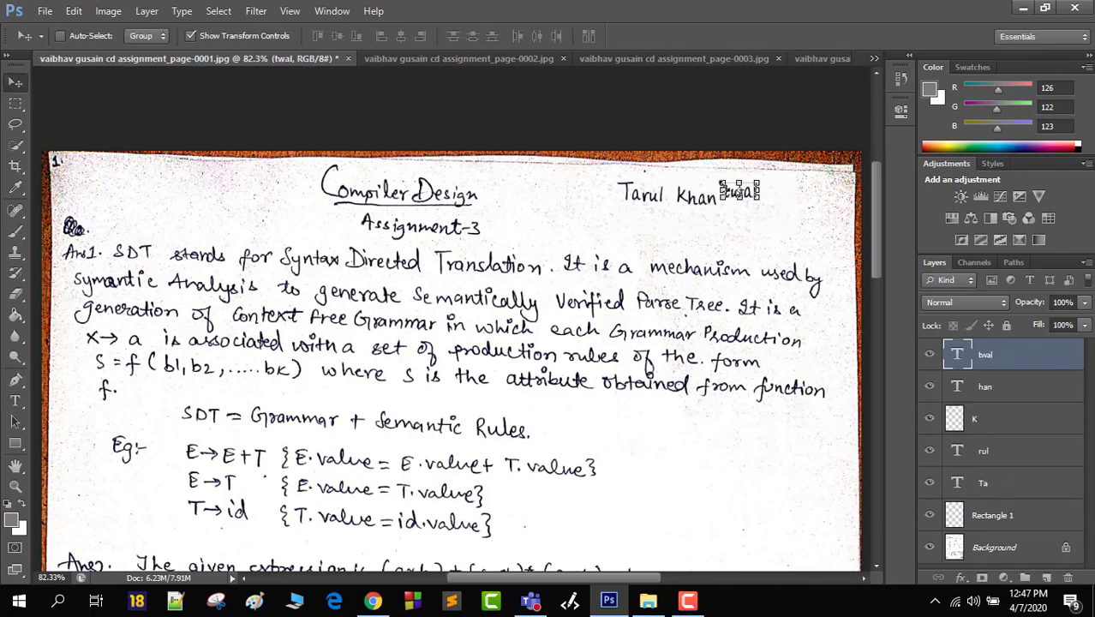
left_click_drag(739, 194, 735, 198)
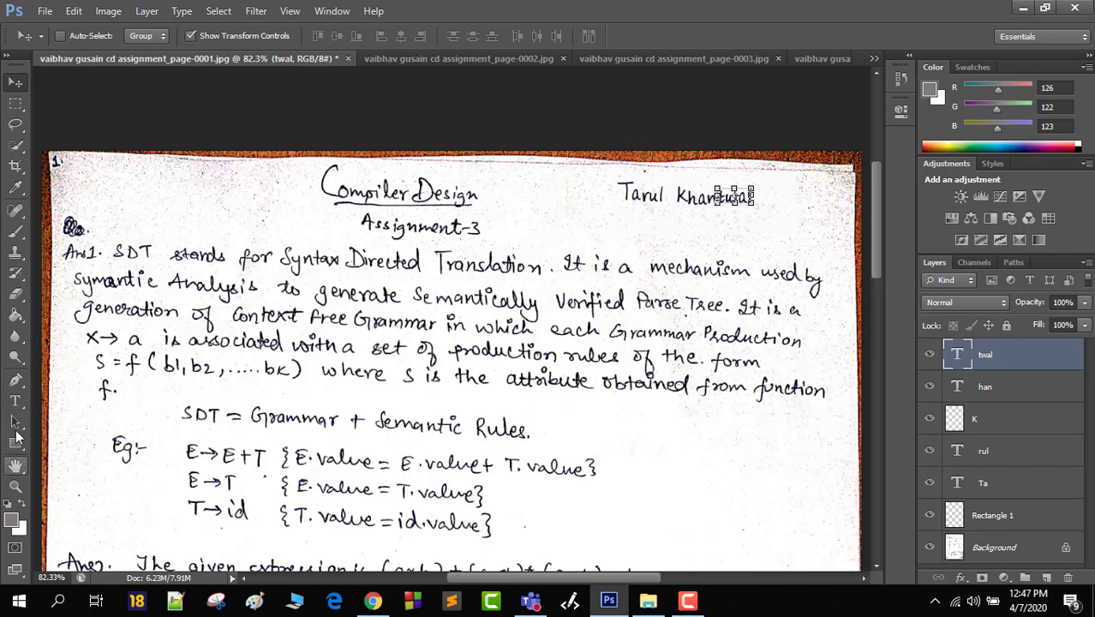
Step: Type the roll number on a new line beneath the name and commit it
left_click(14, 400)
left_click(655, 234)
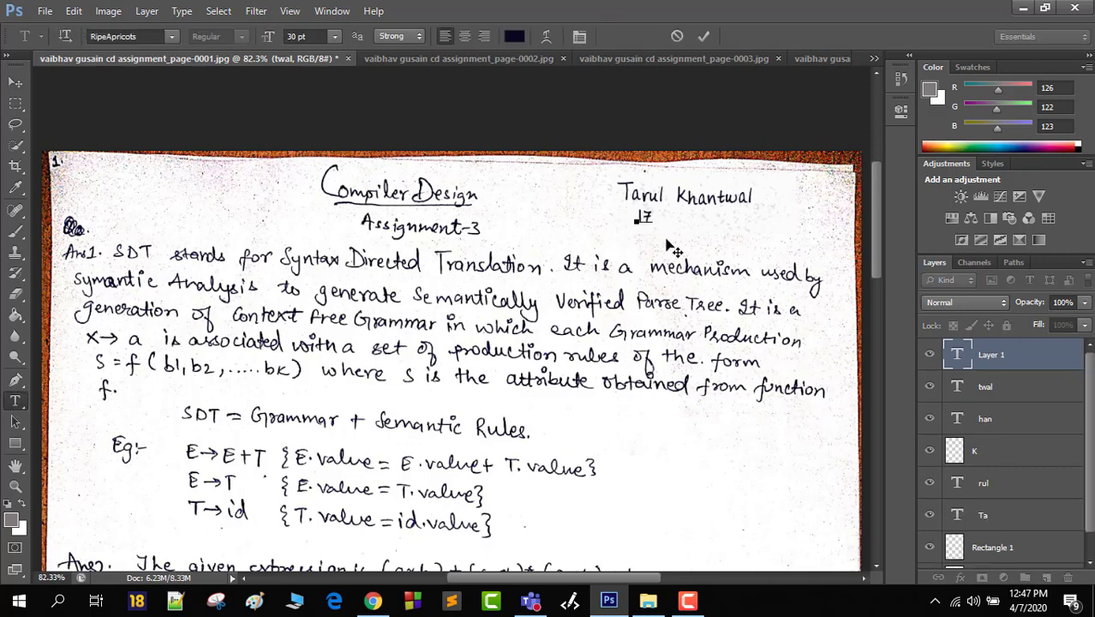
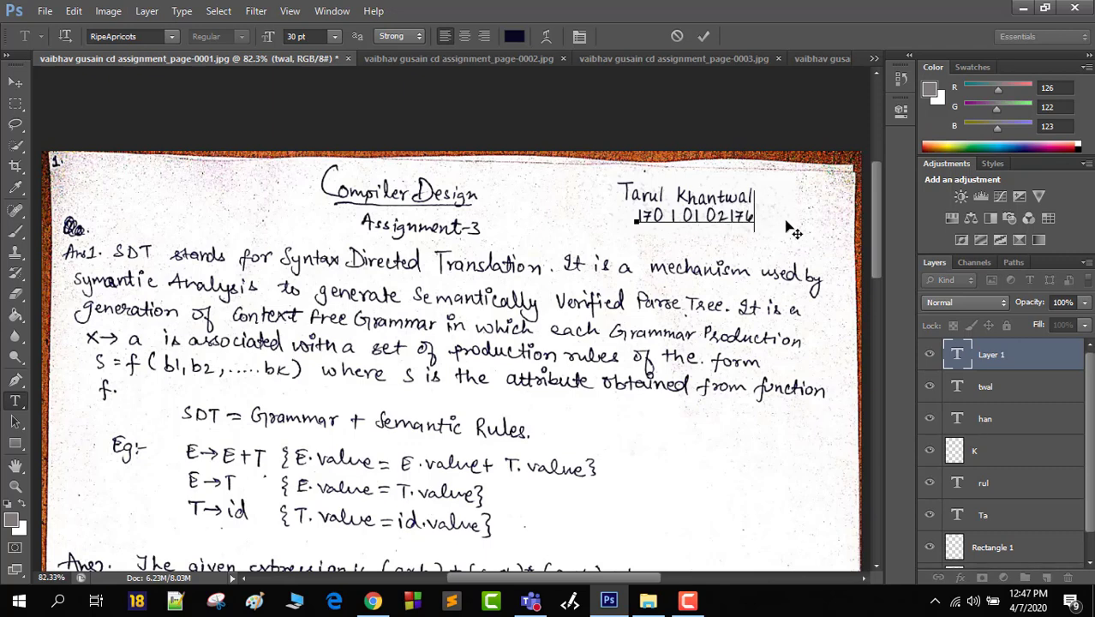
left_click_drag(793, 230, 778, 233)
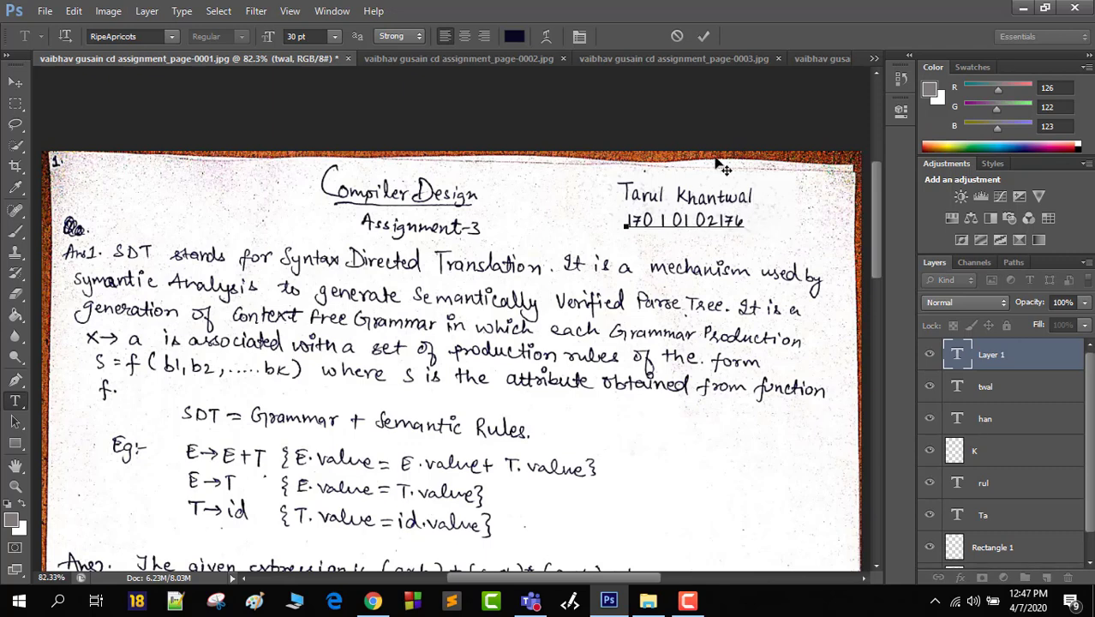
left_click(703, 36)
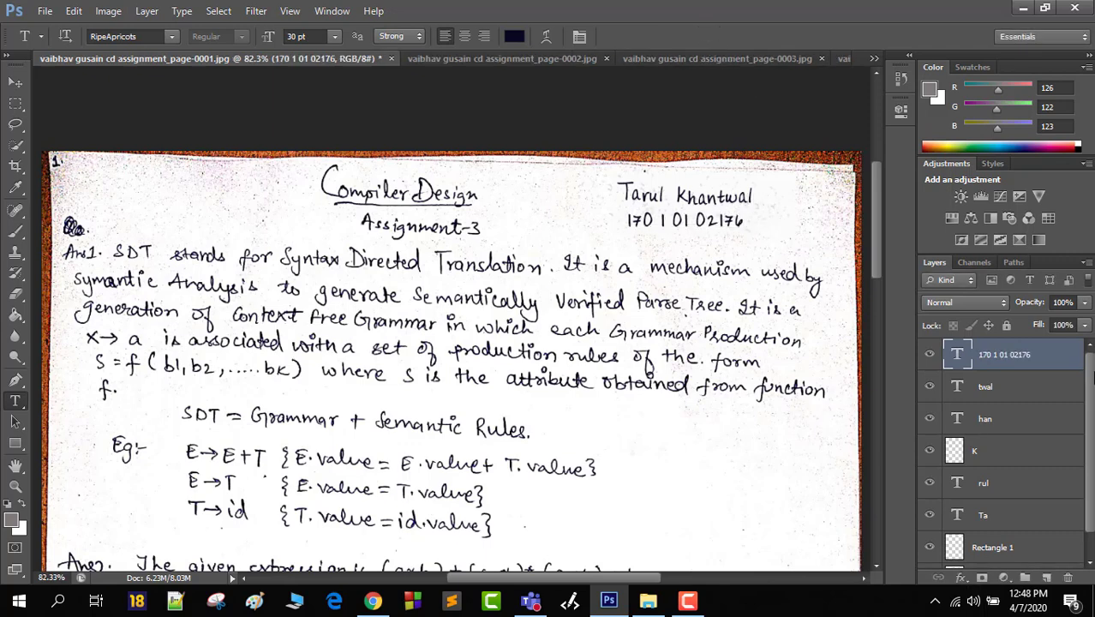
Step: Gather the text layers and Rectangle 1 into Group 1, then shift the patch up and right
left_click(1034, 577)
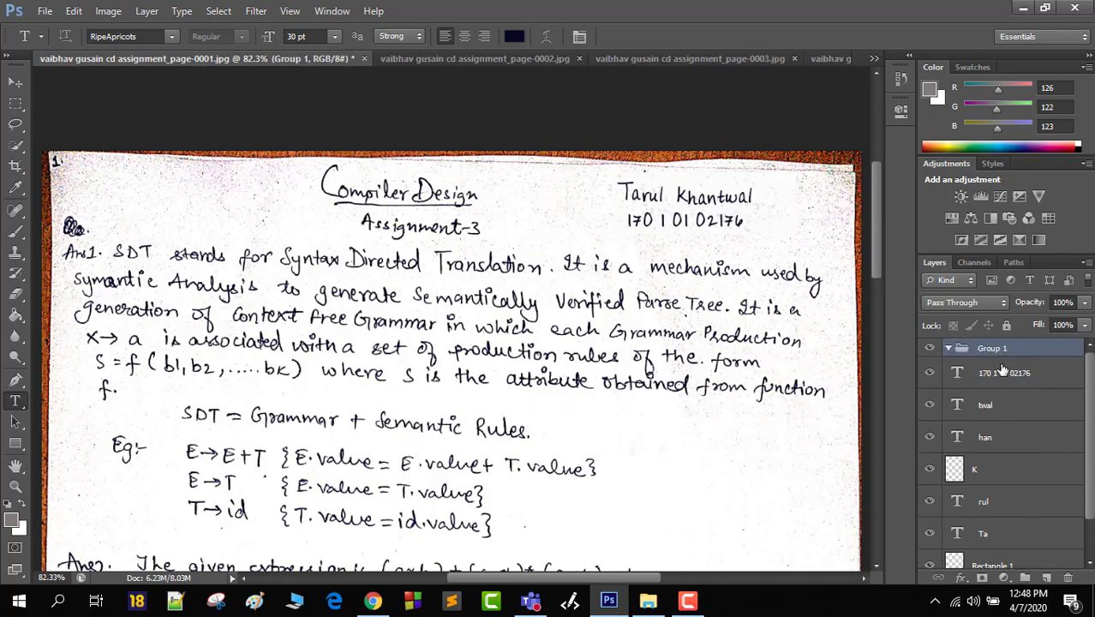
left_click(993, 405, "shift")
left_click(992, 564, "shift")
scroll(1089, 520, "down", 2)
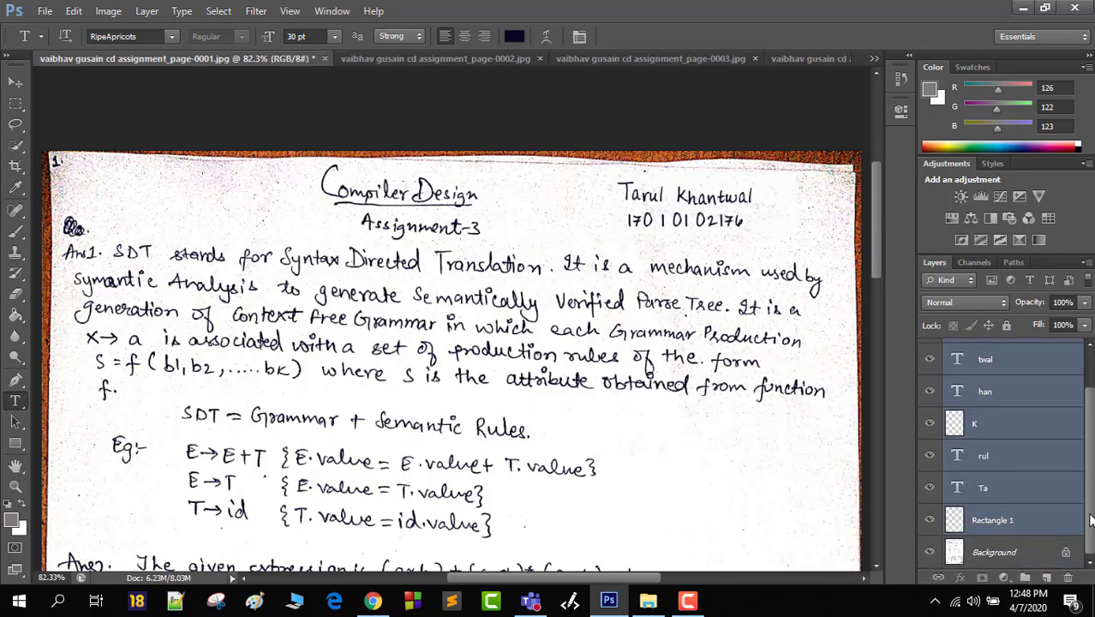
left_click_drag(1032, 407, 985, 351)
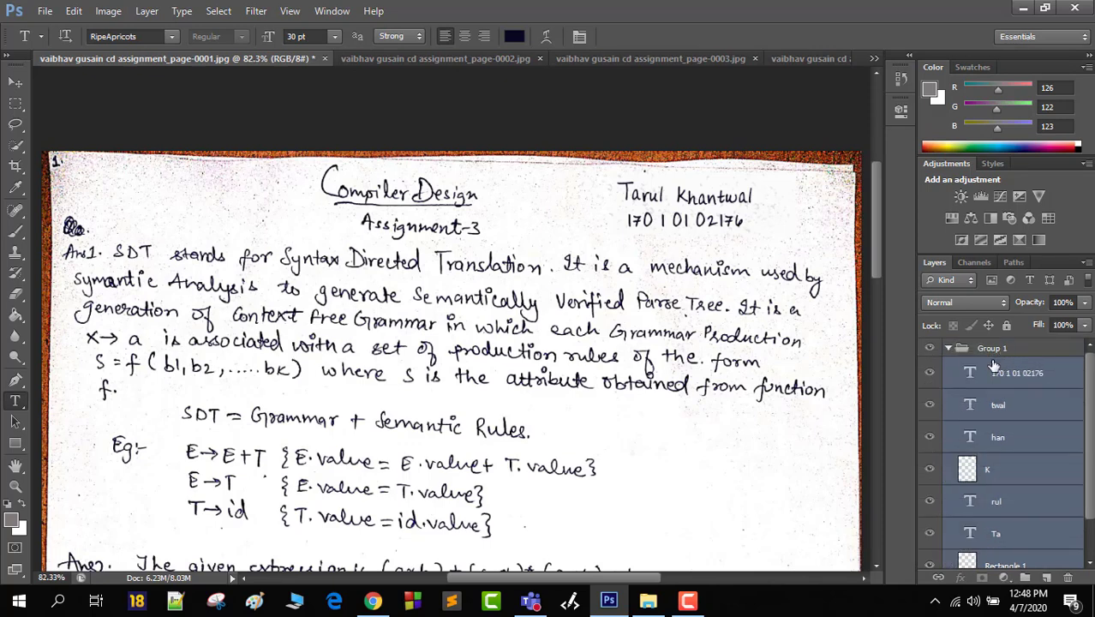
left_click(949, 352)
left_click(17, 86)
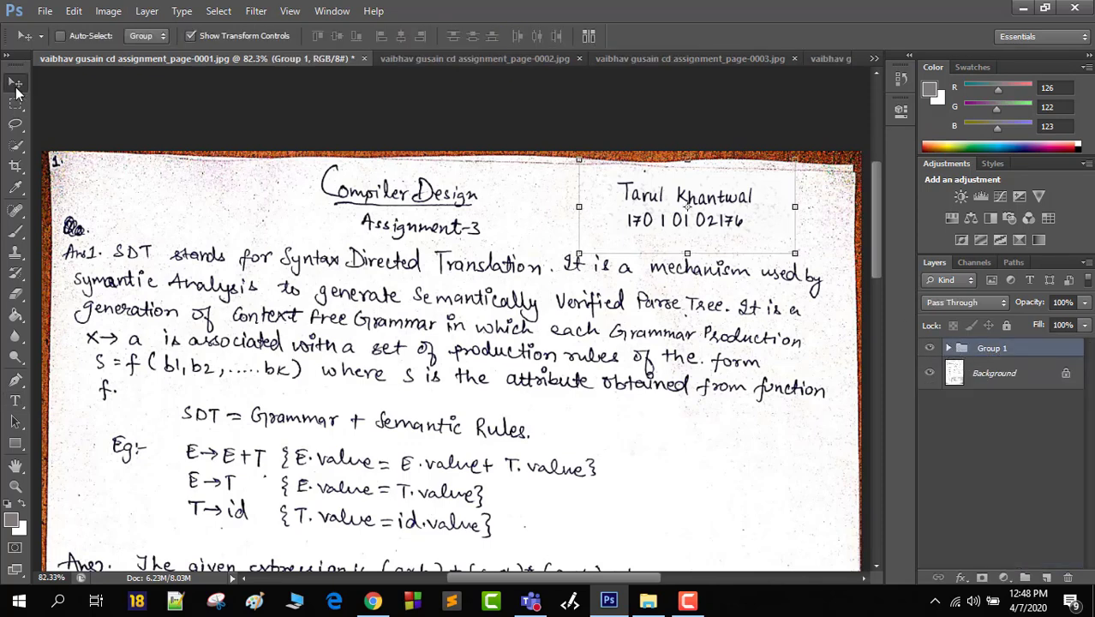
left_click_drag(662, 206, 685, 209)
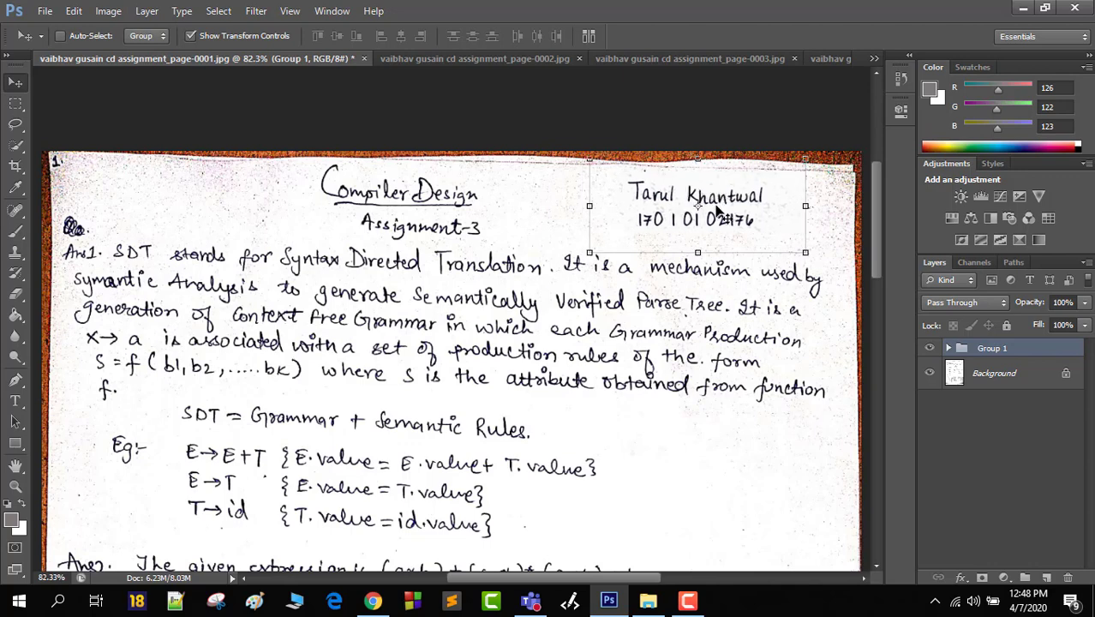
Step: Create a new folder named 'TarulNew' inside the Compiler folder in File Explorer
left_click(648, 599)
right_click(716, 234)
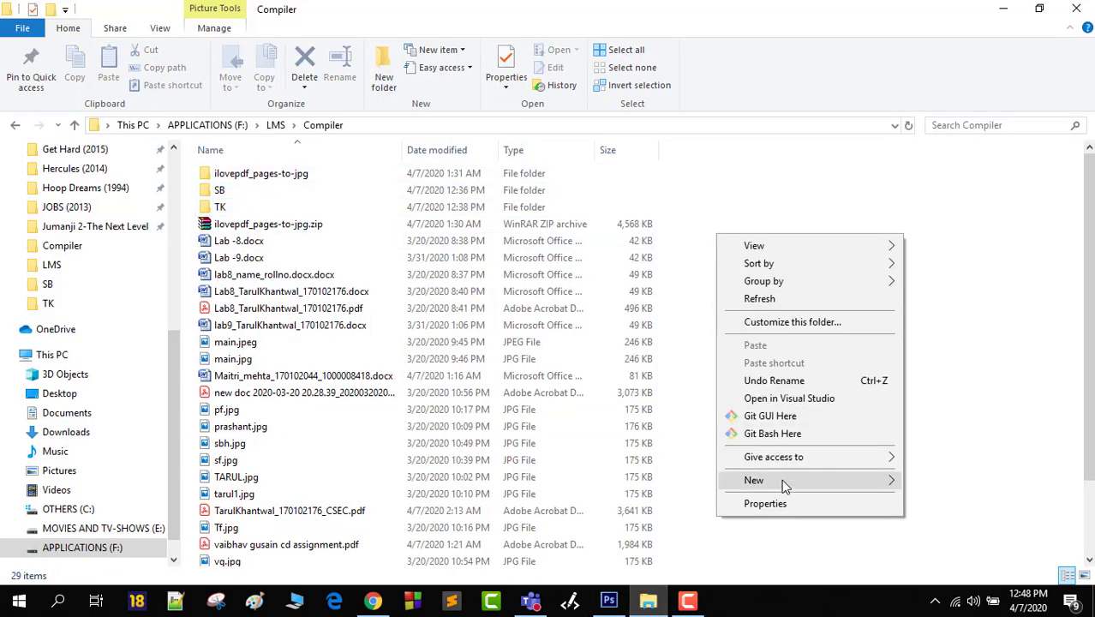
left_click(588, 295)
type("TarulNew")
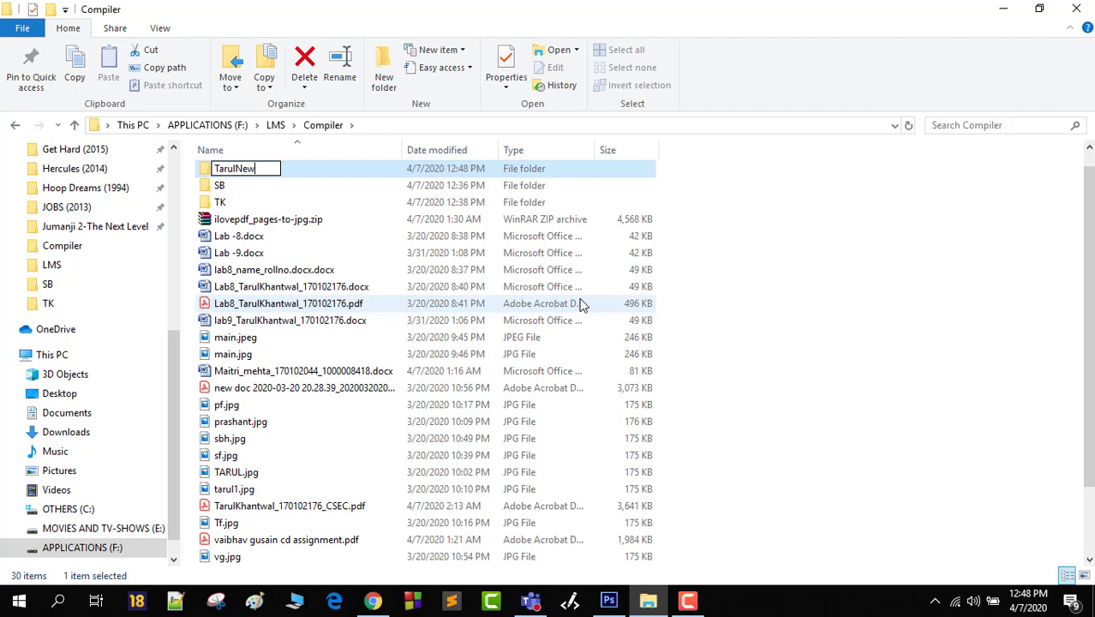
key("Return")
Step: Open Save for Web for page 1 at JPEG High, quality 60
left_click(608, 600)
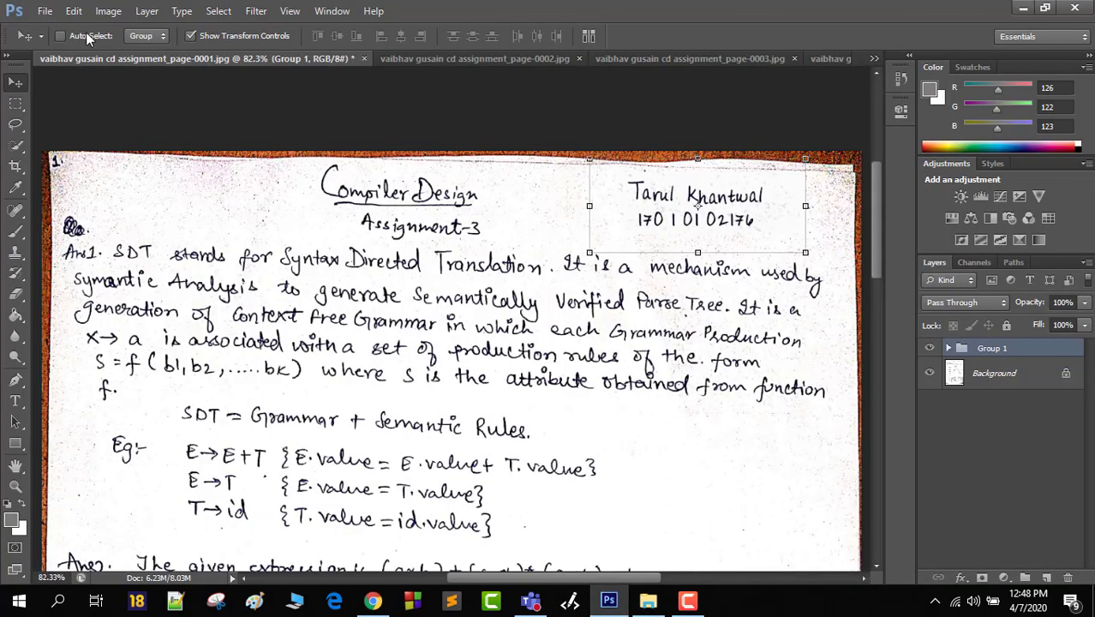
left_click(45, 10)
left_click(103, 233)
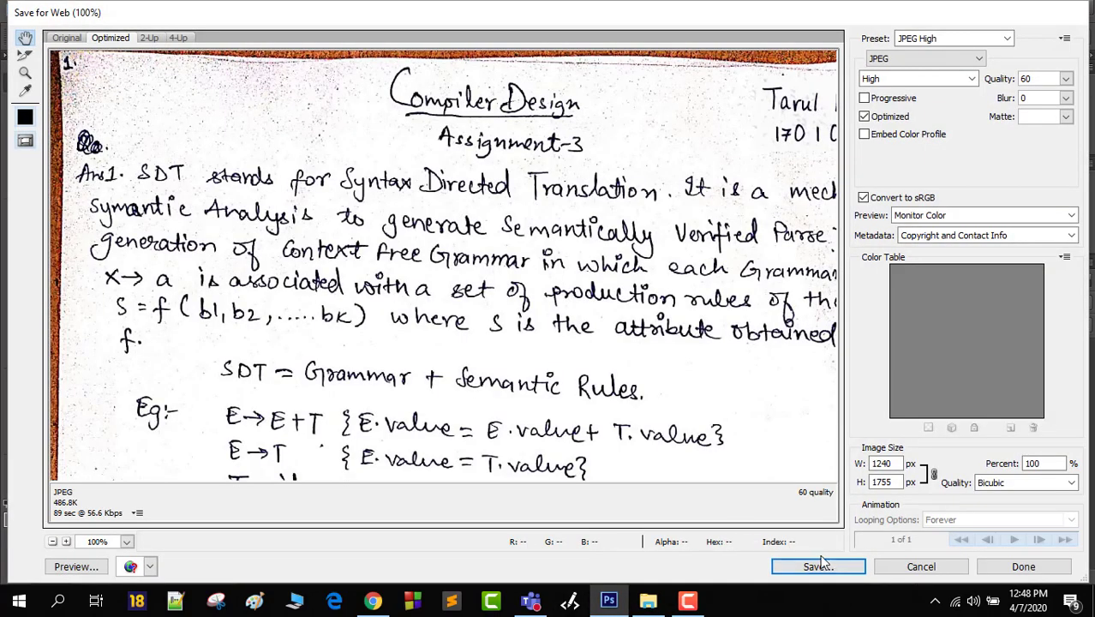
Step: Save page 1 as a JPG into the new Taru folder and close Save for Web
left_click(818, 566)
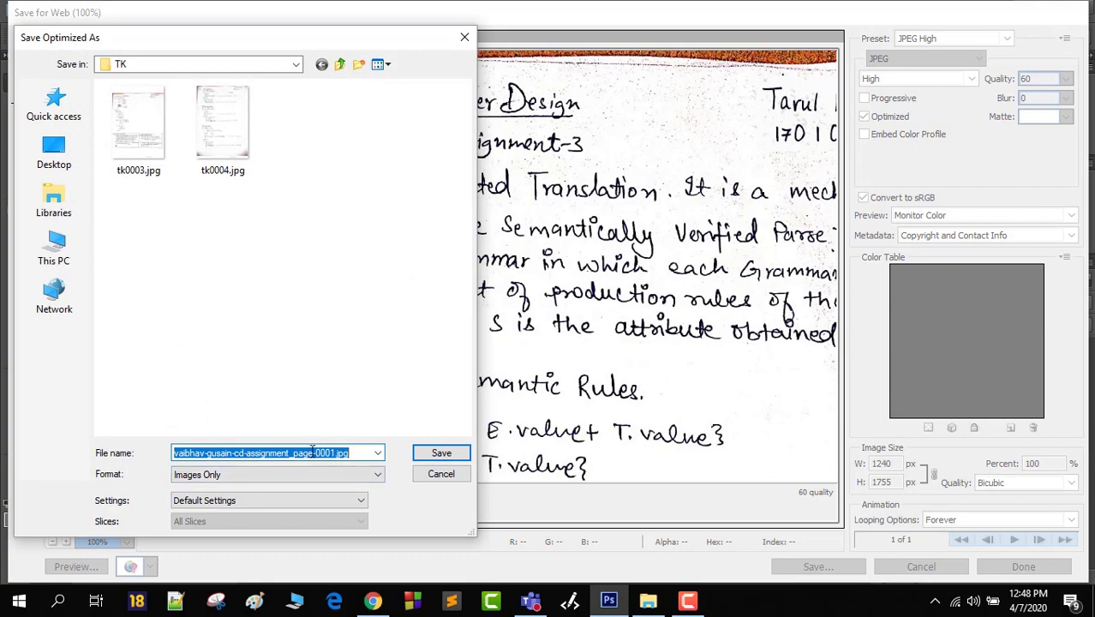
left_click(340, 66)
double_click(313, 137)
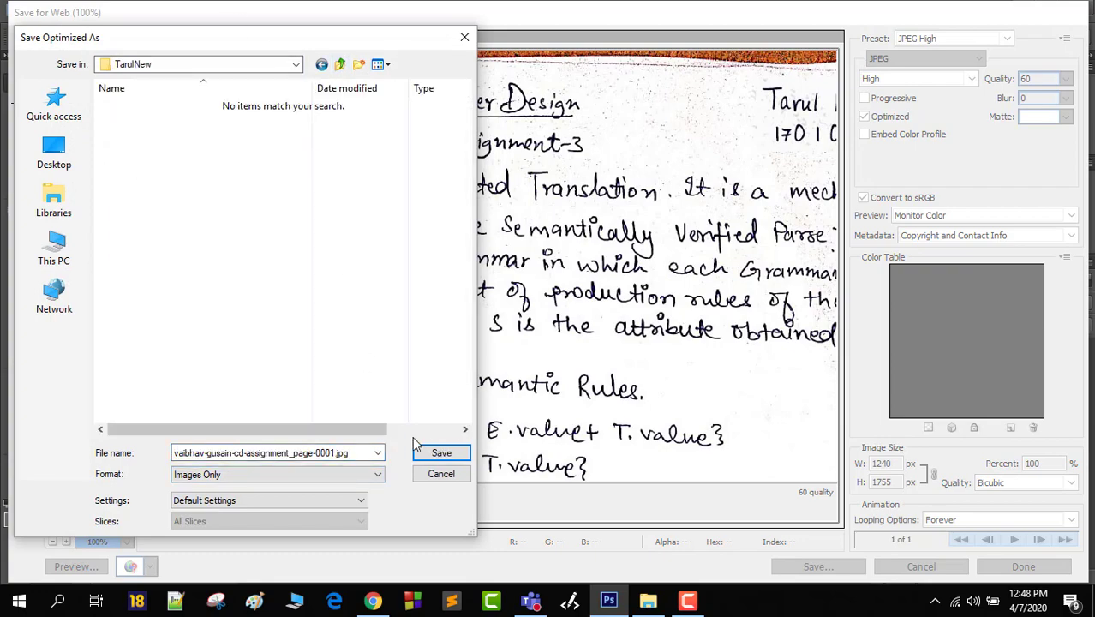
left_click(436, 472)
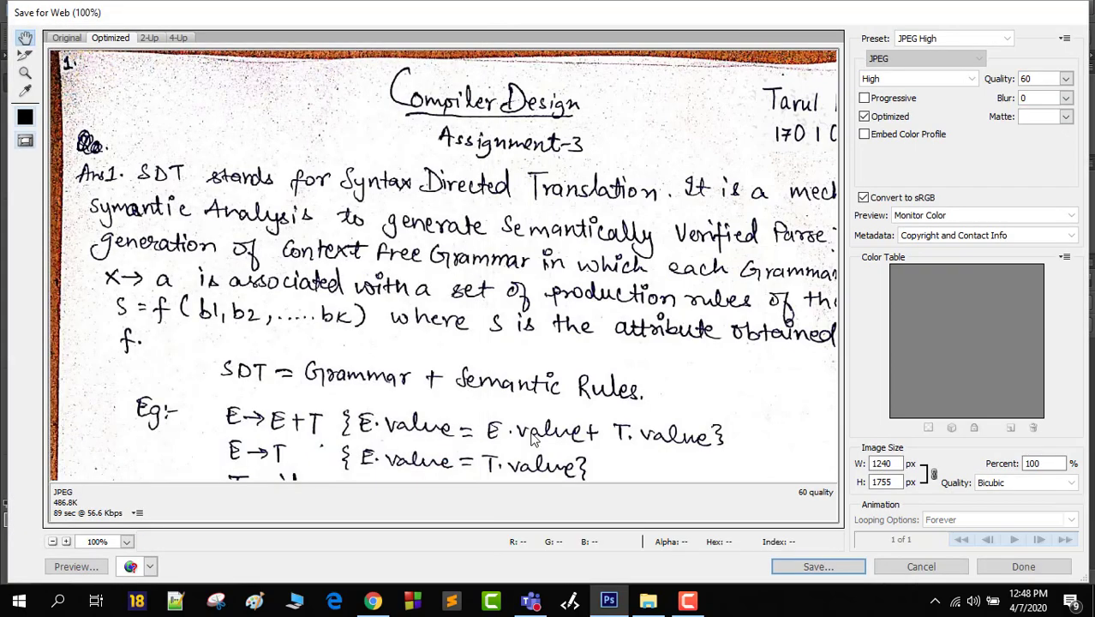
key("Escape")
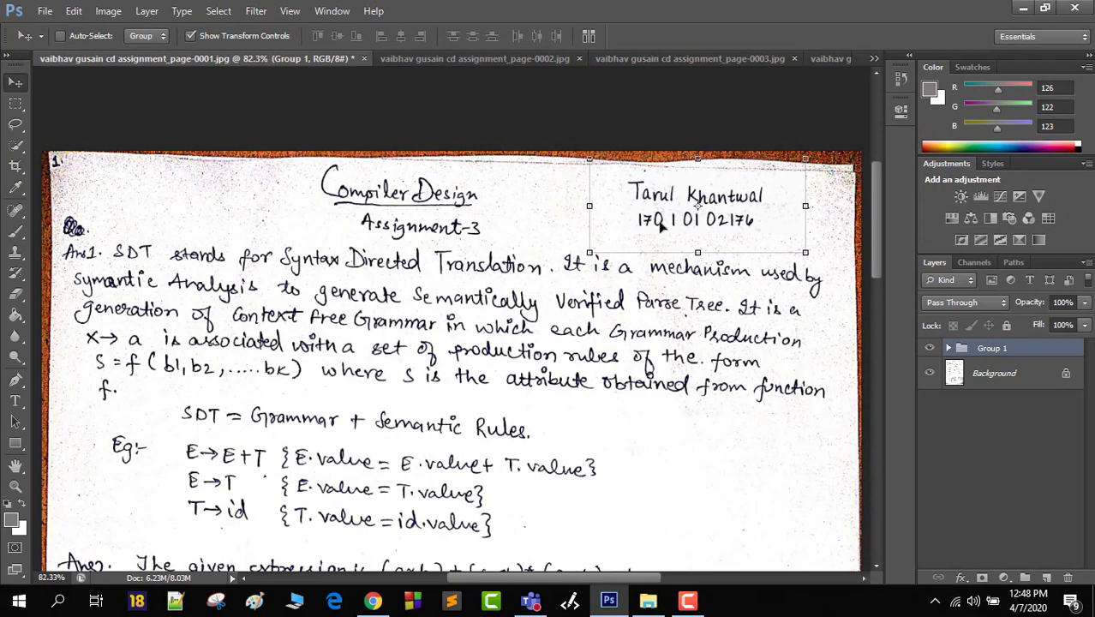
Step: Copy the name patch group onto page 2 over its old name at the top right
mouse_move(661, 224)
left_mouse_down()
mouse_move(510, 135)
mouse_move(546, 146)
left_mouse_up()
left_click_drag(52, 576, 73, 578)
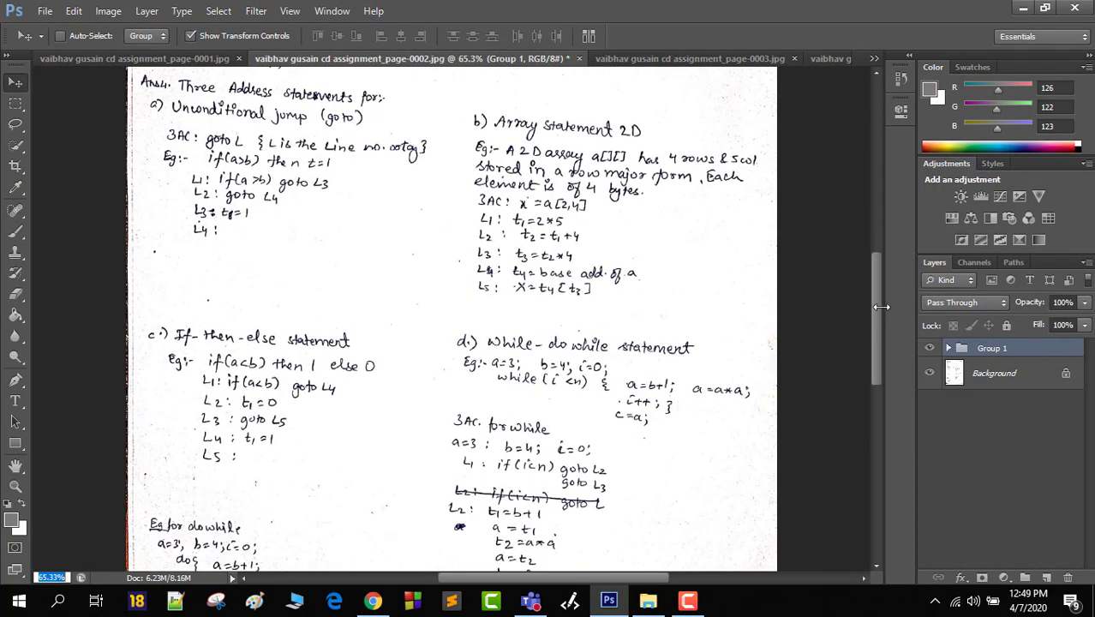
left_click_drag(616, 245, 655, 173)
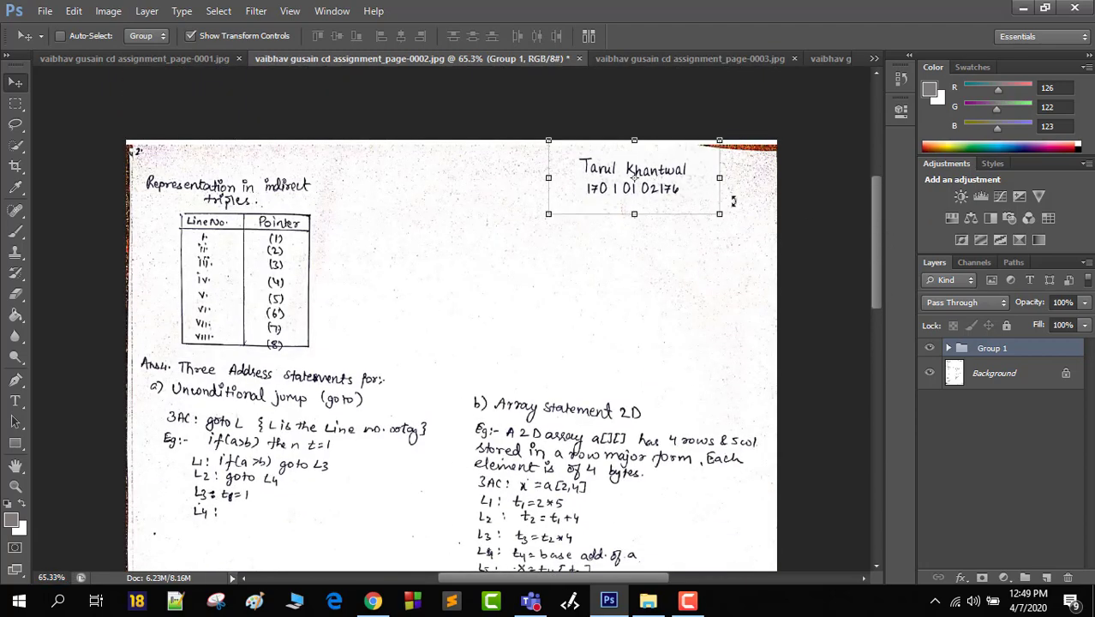
Step: Export page 2 as a JPG into the new folder and position the patch on page 3
left_click(45, 10)
left_click(103, 233)
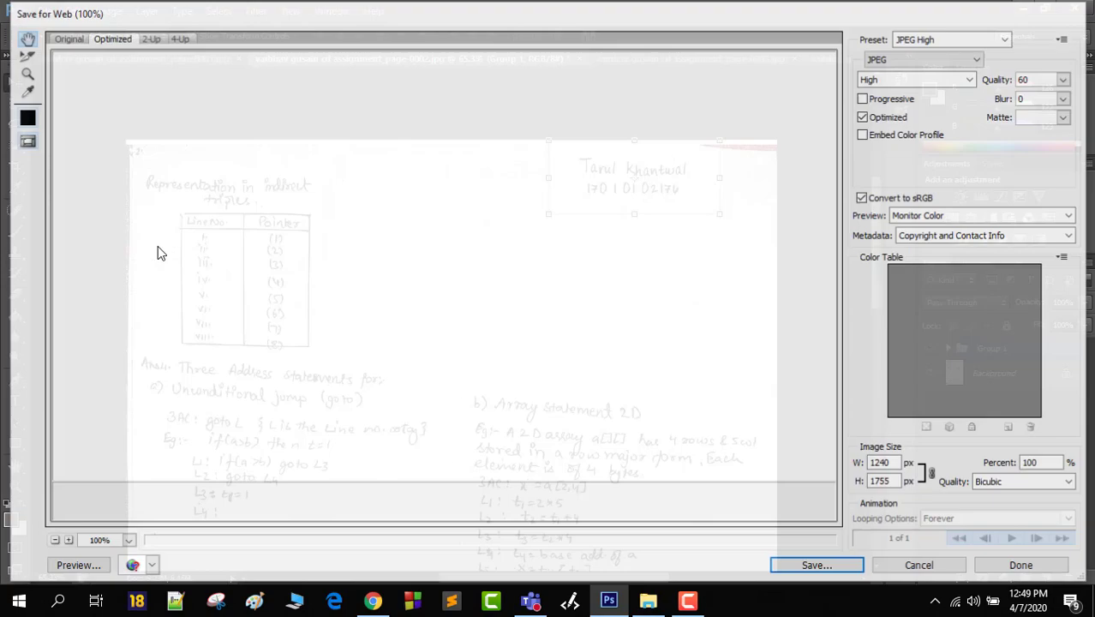
left_click(810, 567)
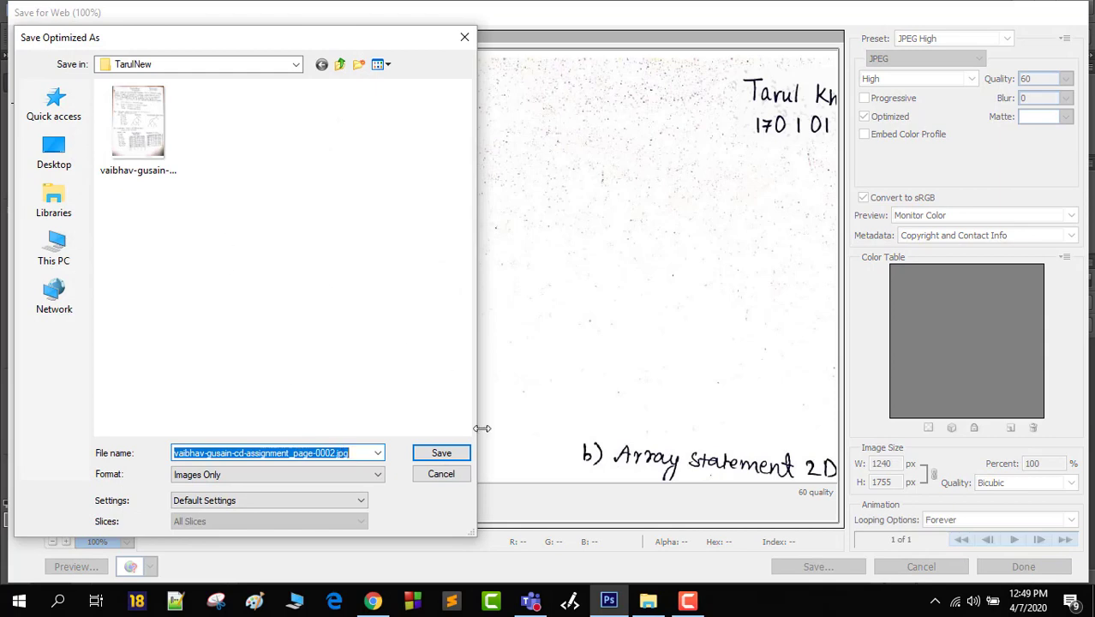
left_click(441, 452)
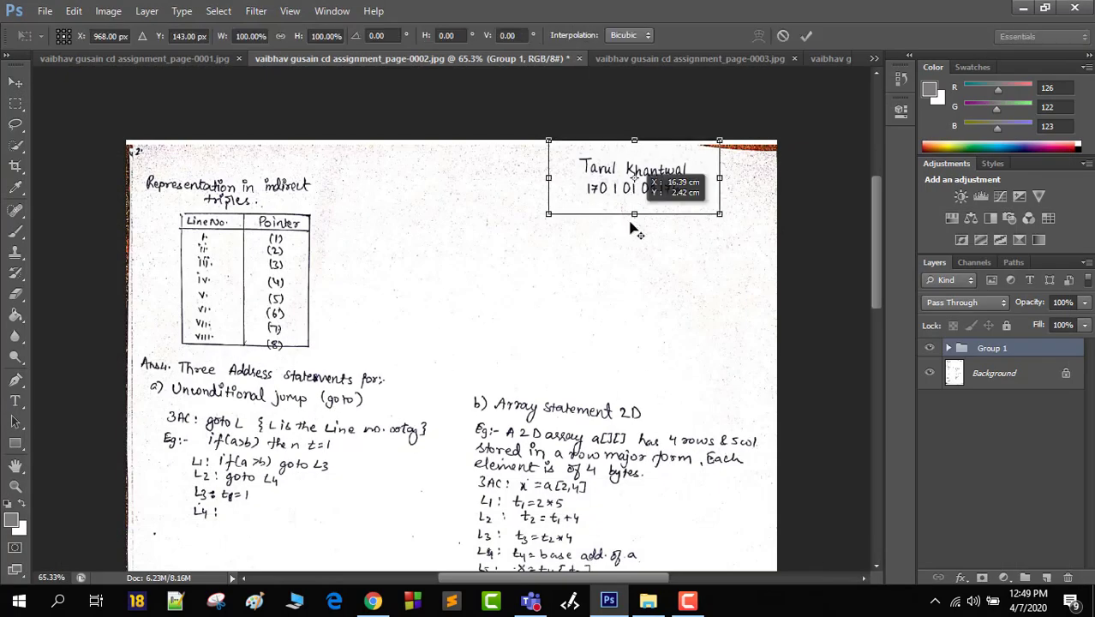
mouse_move(617, 186)
left_mouse_down()
mouse_move(653, 76)
mouse_move(575, 155)
left_mouse_up()
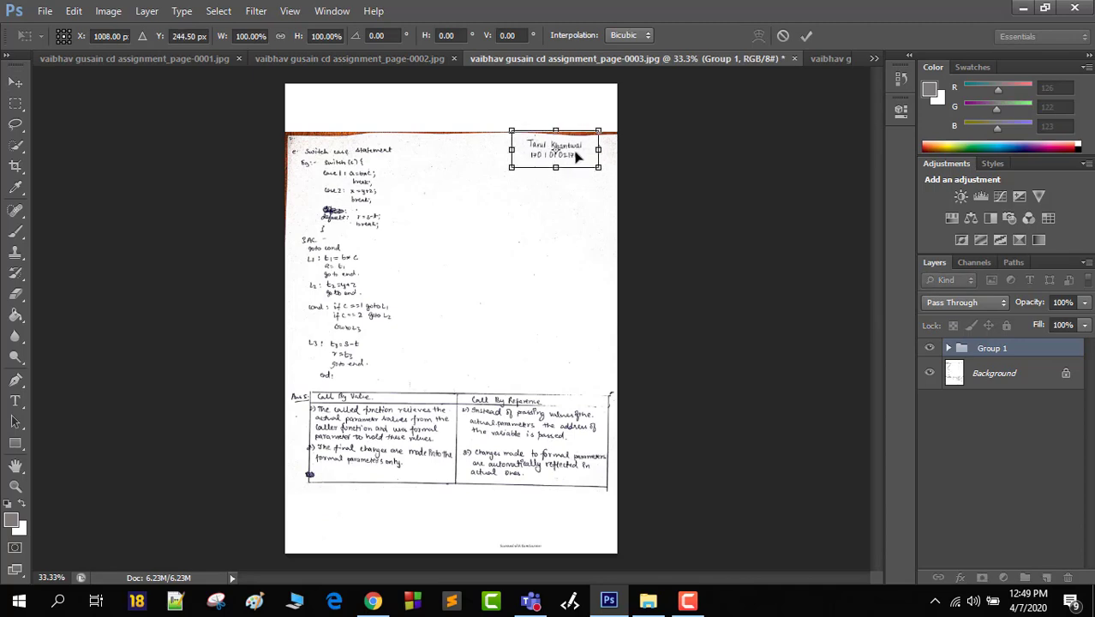
Step: Commit the patch position on page 3 and zoom in on the top of the page
left_click(814, 34)
left_click(44, 10)
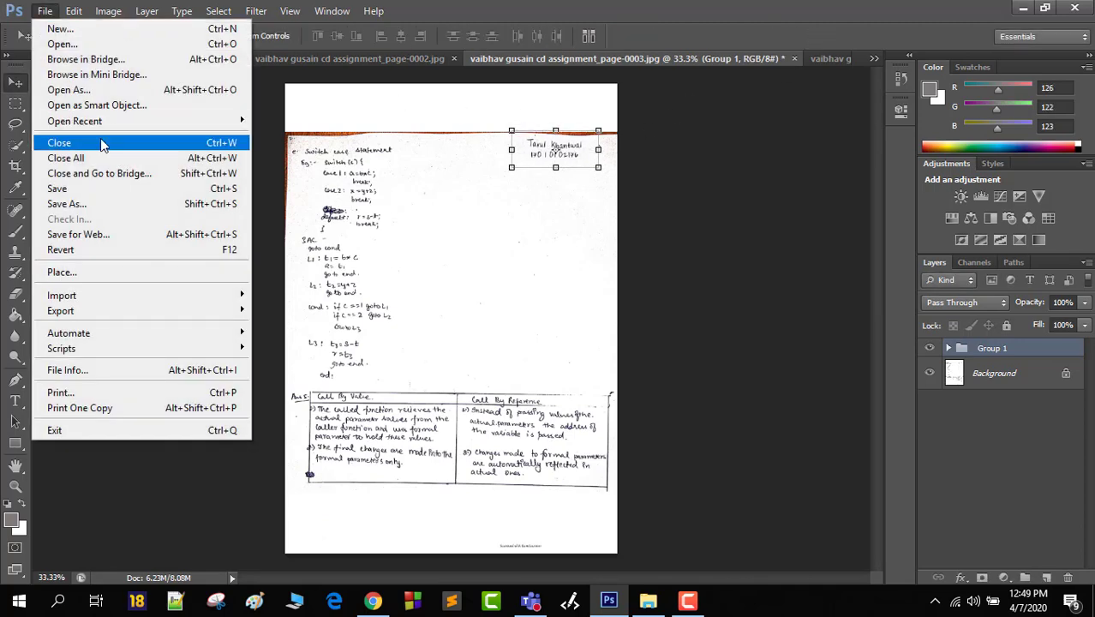
left_click(332, 283)
left_click_drag(44, 581, 610, 345)
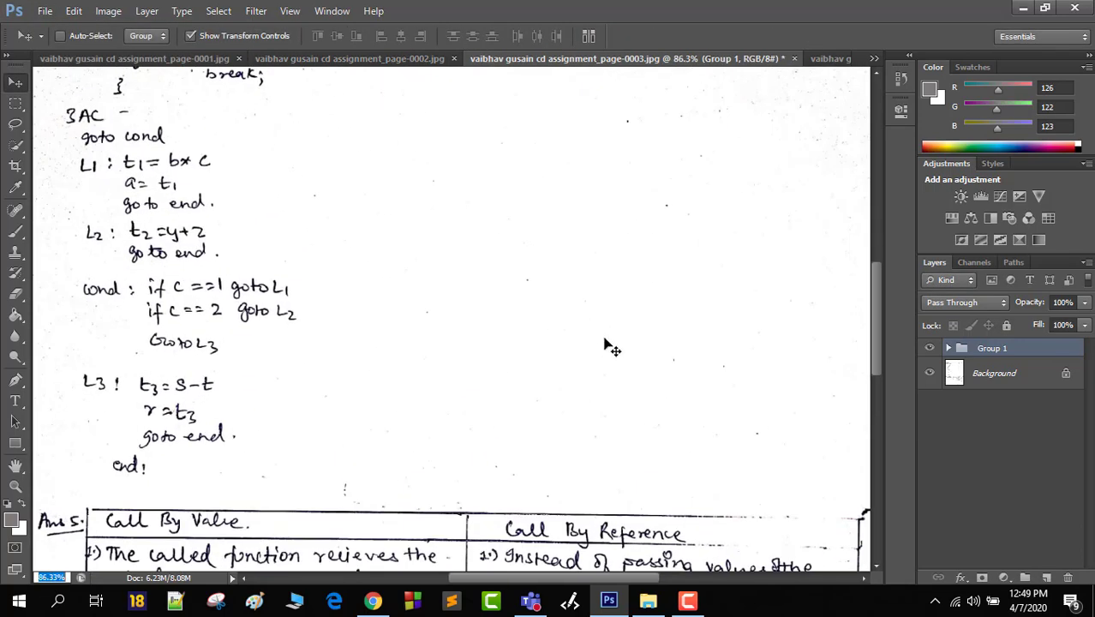
left_click_drag(875, 343, 888, 197)
Step: Export page 3 as a JPG via Save for Web into the same folder
left_click(45, 10)
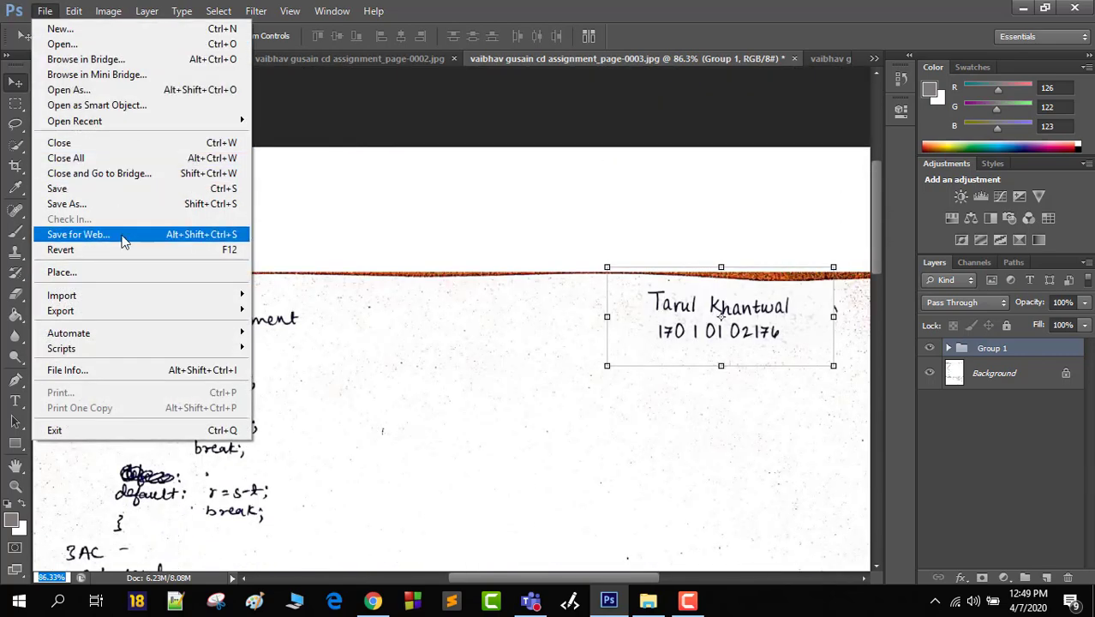
left_click(86, 230)
left_click(809, 567)
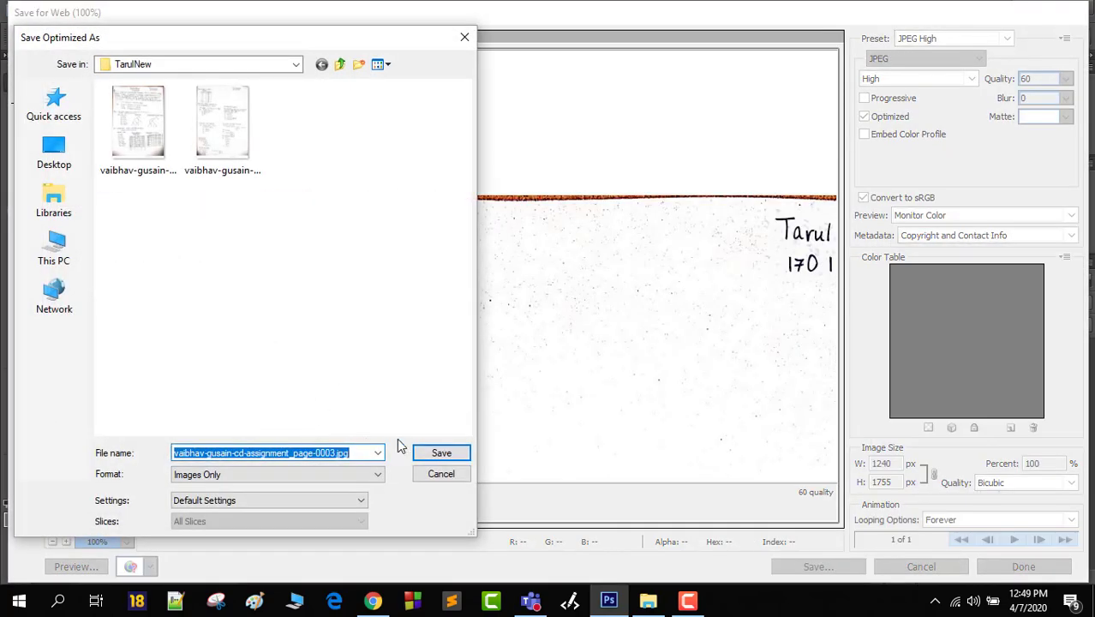
left_click(430, 453)
Step: Copy the replacement name group from page 3 onto page 4 over its old name
left_click(829, 58)
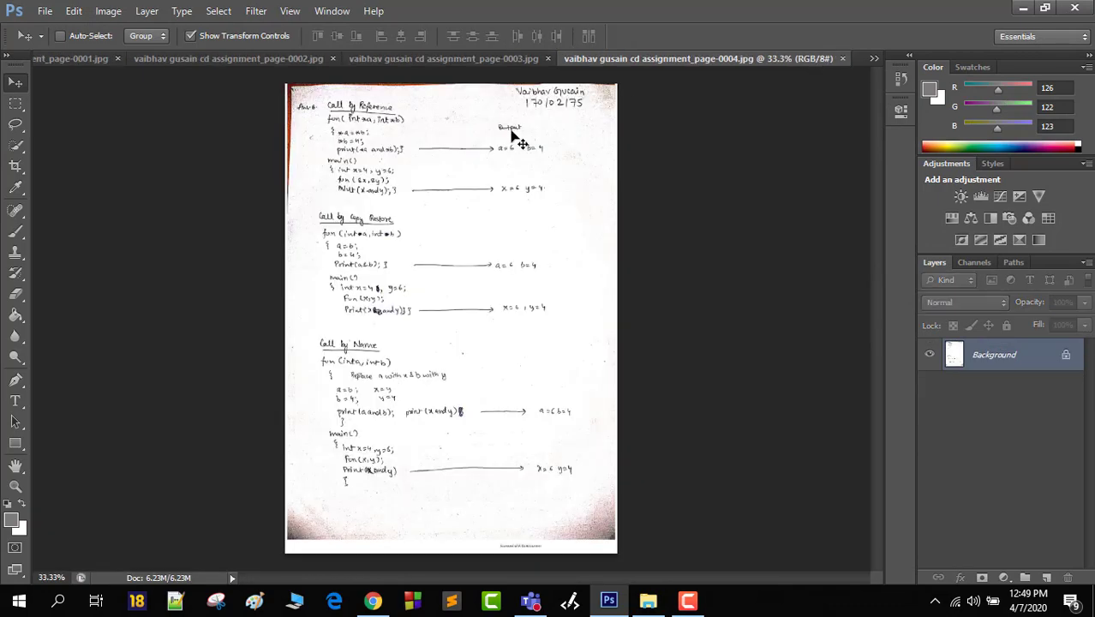
left_click_drag(52, 577, 94, 577)
scroll(880, 289, "up", 5)
scroll(891, 194, "up", 5)
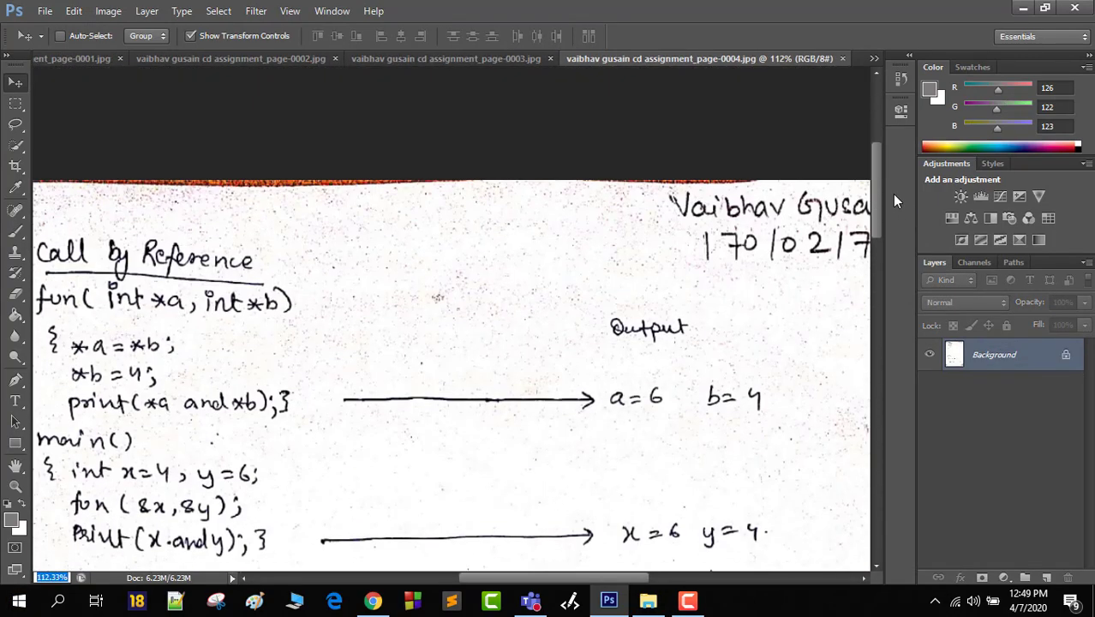
left_click_drag(485, 585, 531, 585)
left_click(475, 59)
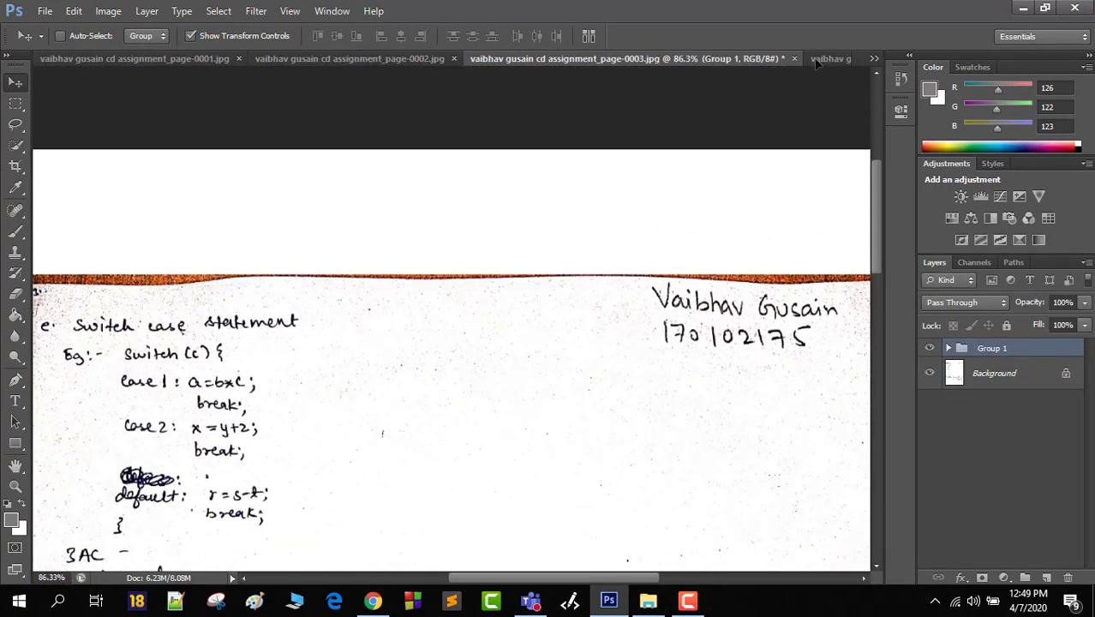
mouse_move(745, 257)
left_mouse_down()
mouse_move(621, 273)
mouse_move(646, 224)
left_mouse_up()
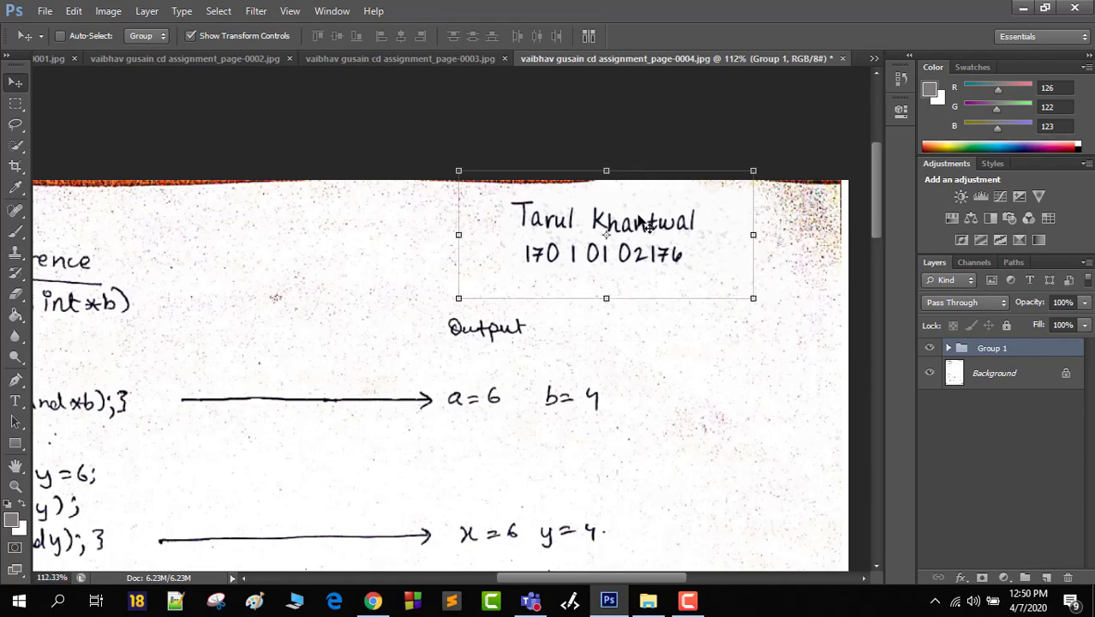
Step: Export page 4 as a JPG via Save for Web into the same folder
left_click(42, 10)
left_click(161, 268)
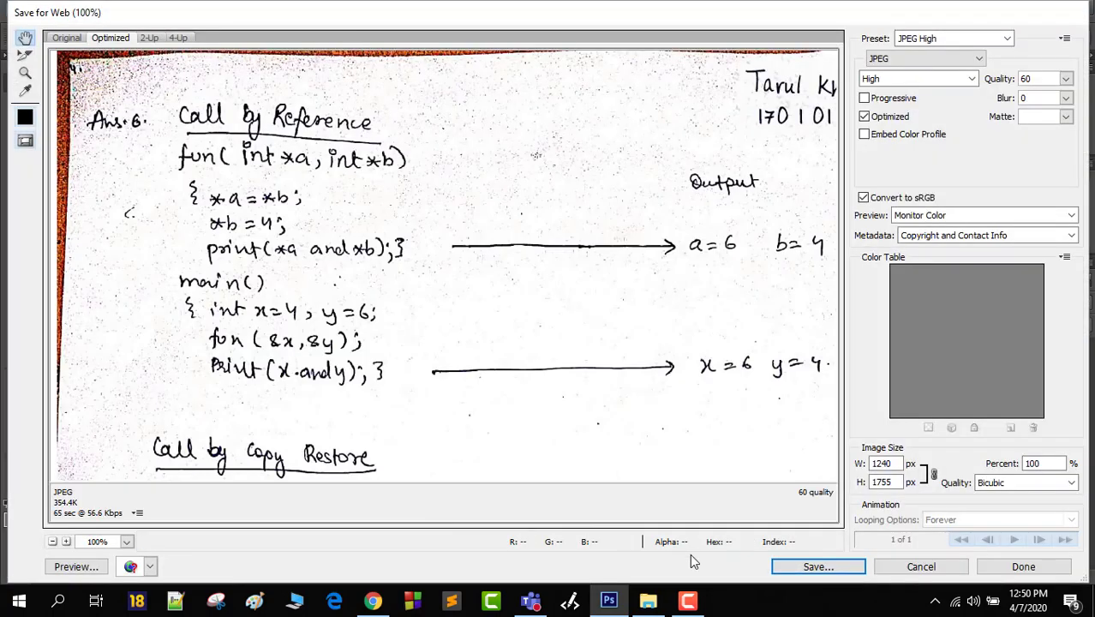
left_click(817, 566)
left_click(454, 454)
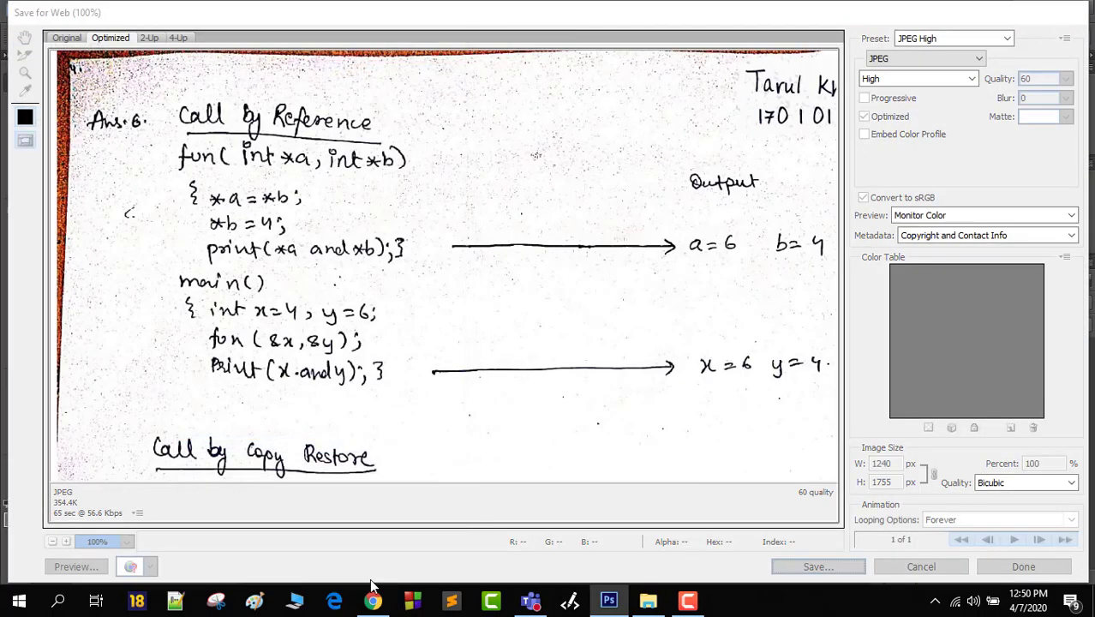
left_click(372, 600)
left_click(933, 14)
Step: Open Smallpdf's JPG to PDF page by searching 'iamge to' in Chrome
type("iamge to")
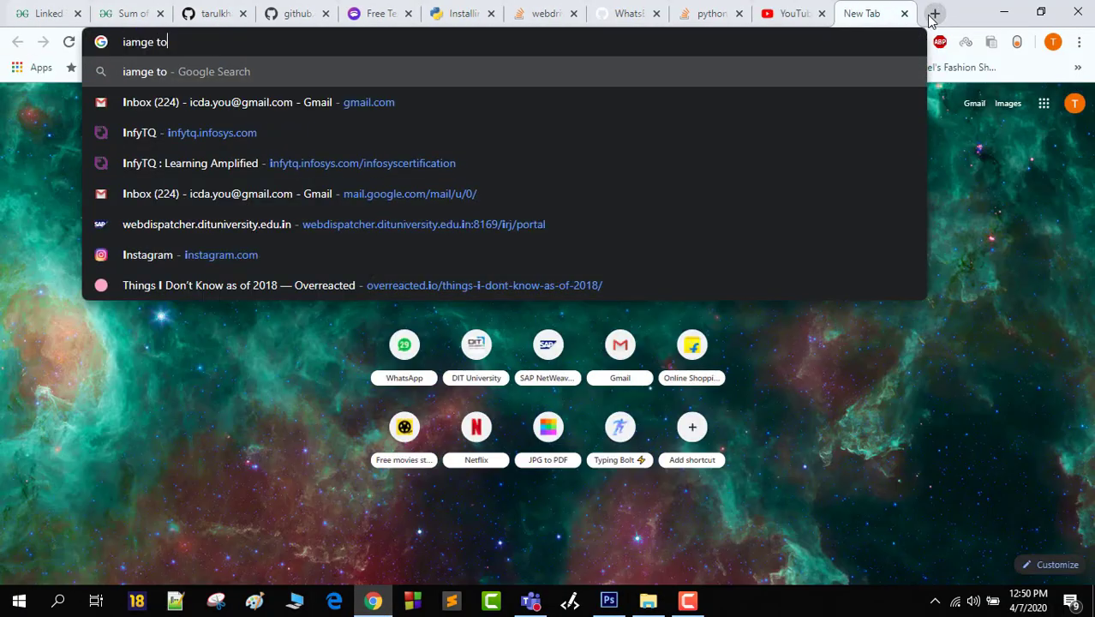
key("Down")
key("Down")
key("Down")
key("Down")
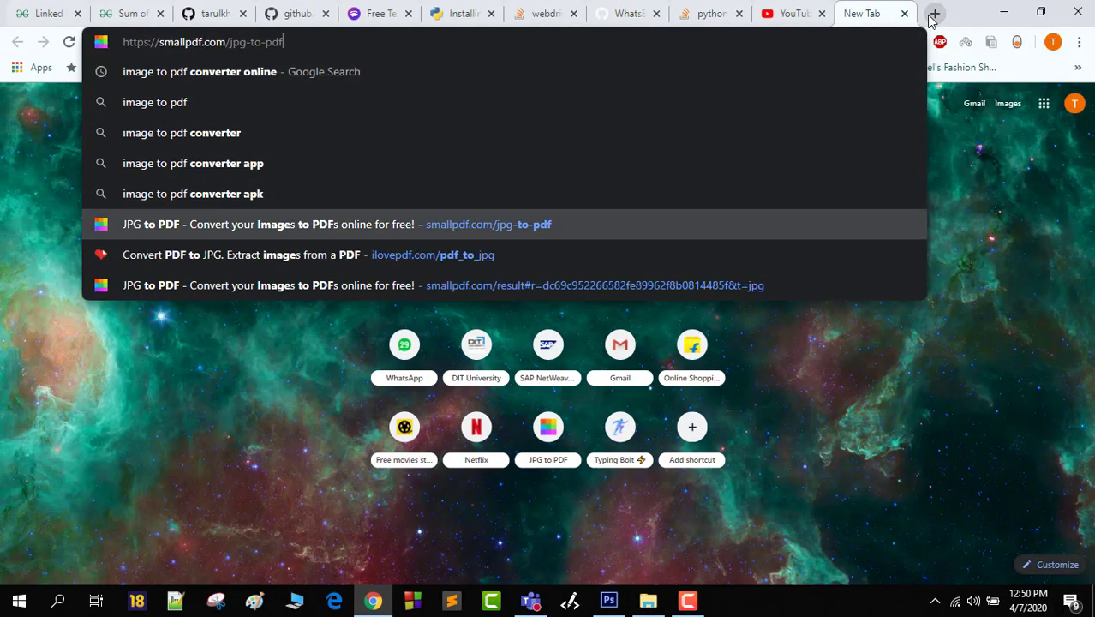
key("Return")
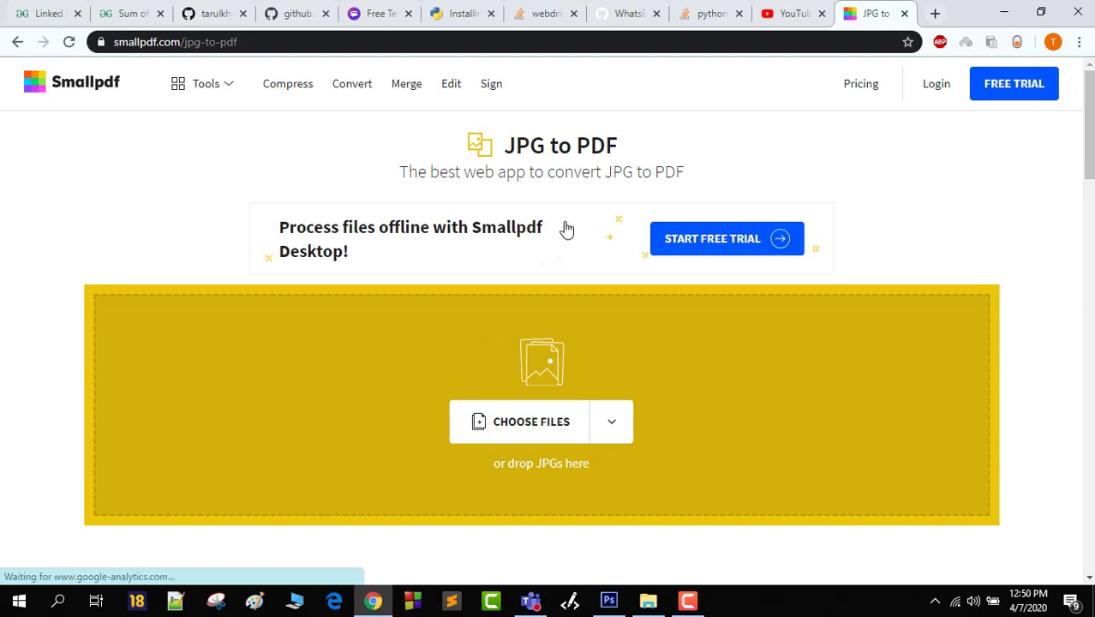
Step: Upload the four exported page JPGs from the output folder
left_click(522, 429)
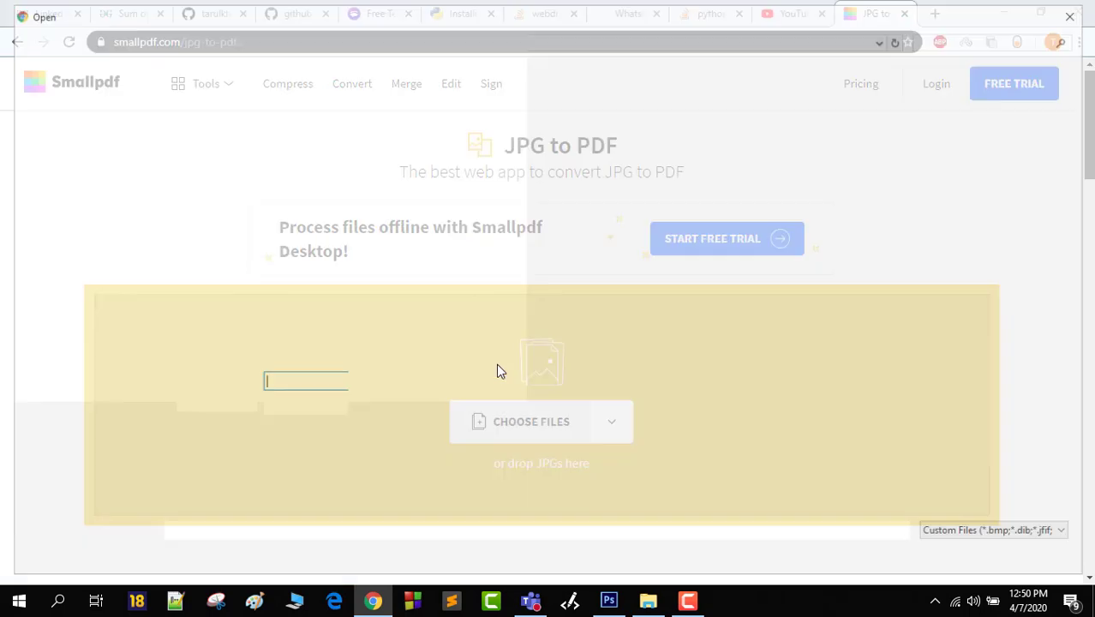
left_click(332, 37)
double_click(359, 141)
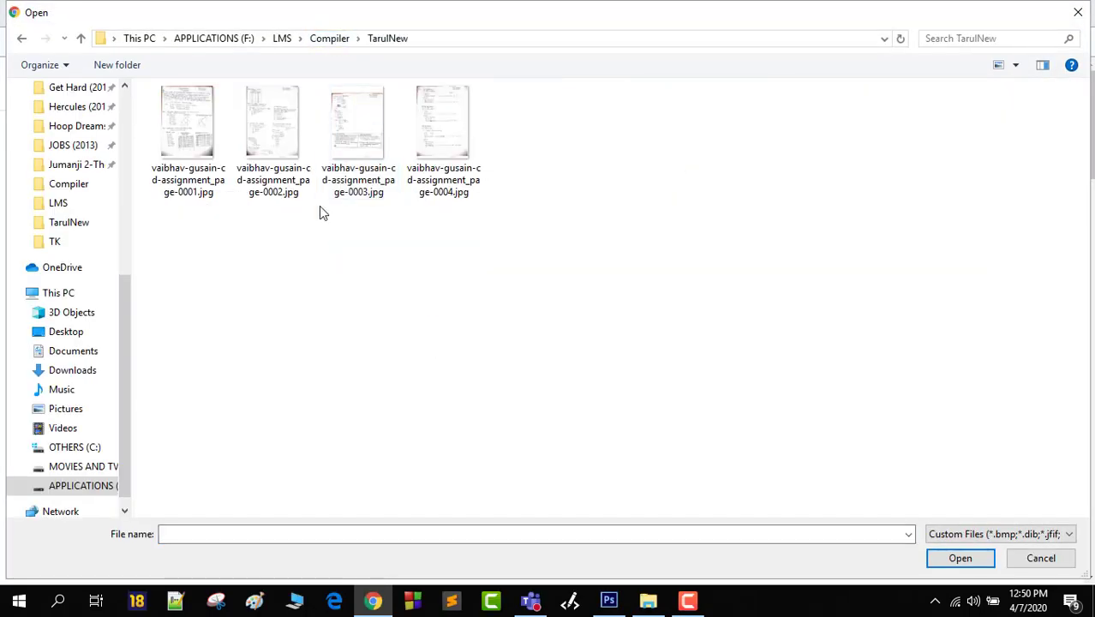
left_click_drag(163, 248, 616, 103)
left_click(959, 558)
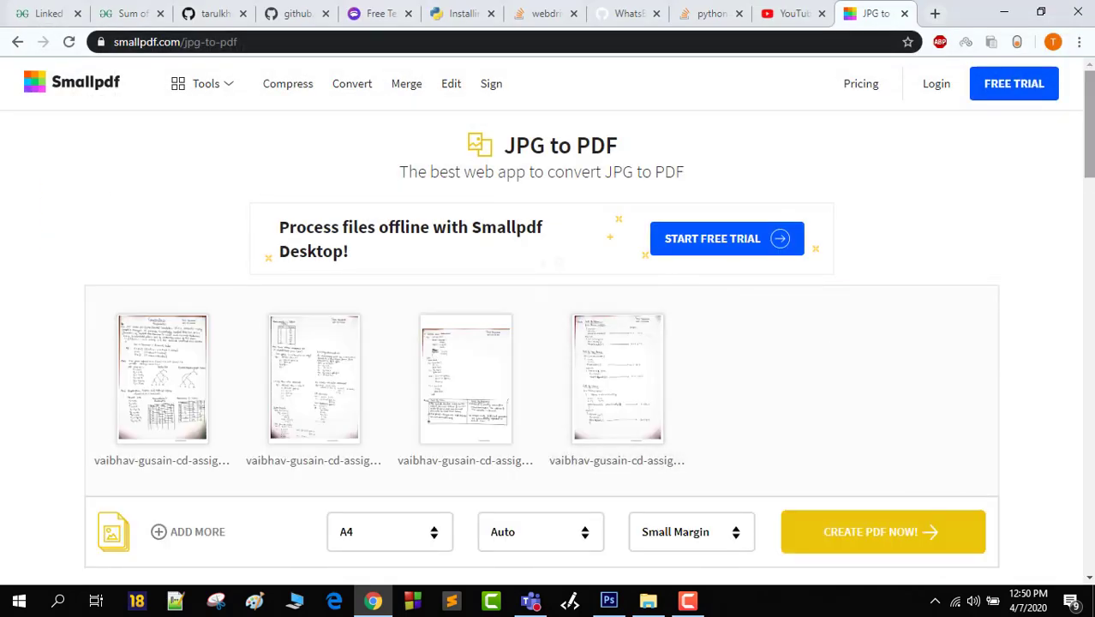
Step: Combine the four pages into one PDF in Smallpdf and start its download
left_click(854, 538)
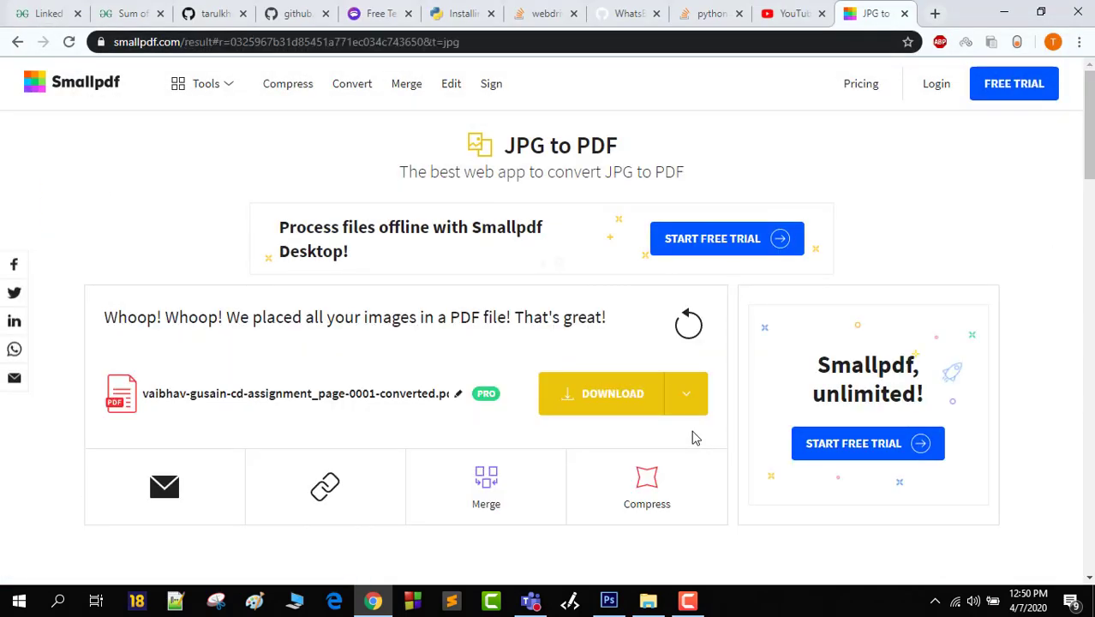
left_click(630, 398)
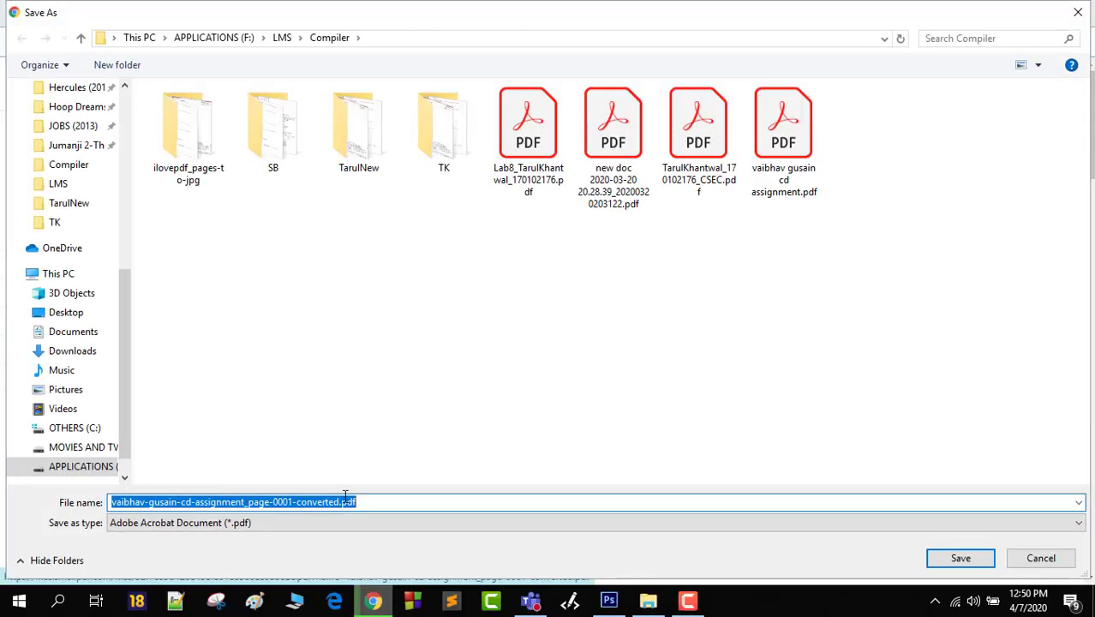
left_click(339, 502)
left_click_drag(339, 502, 75, 523)
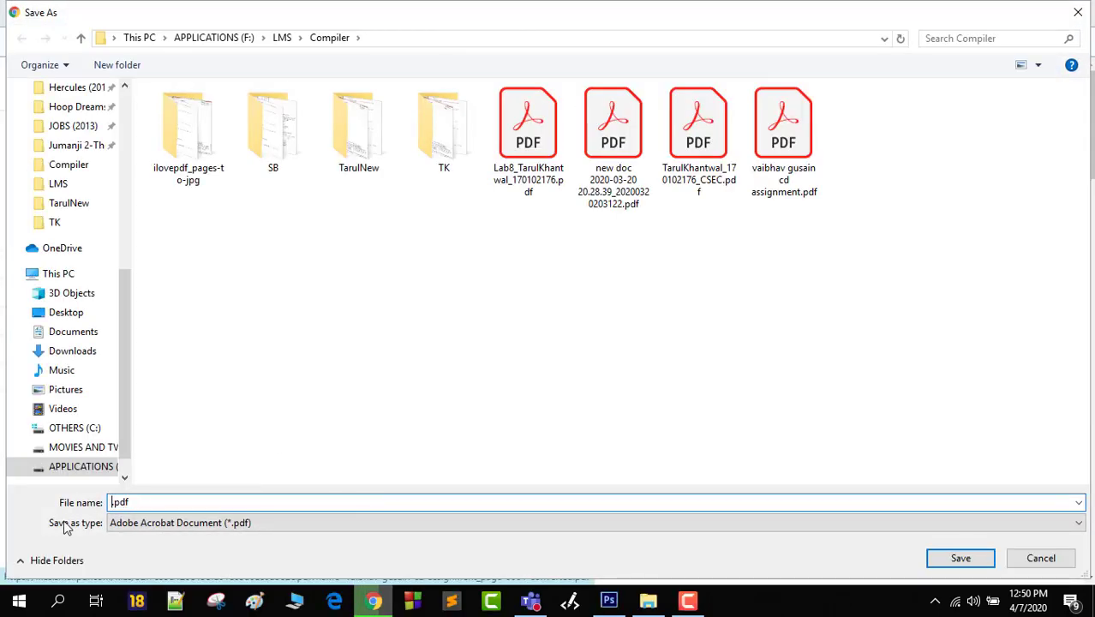
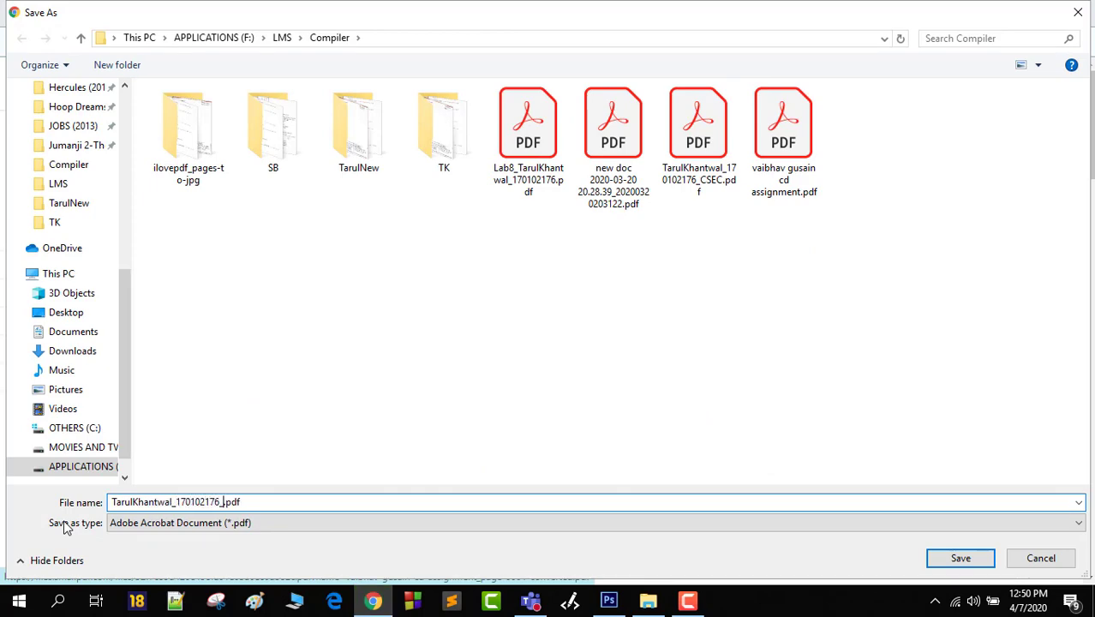
Step: Save the PDF, named with the student's name, into the JPGs' folder and open it
double_click(378, 135)
left_click(972, 558)
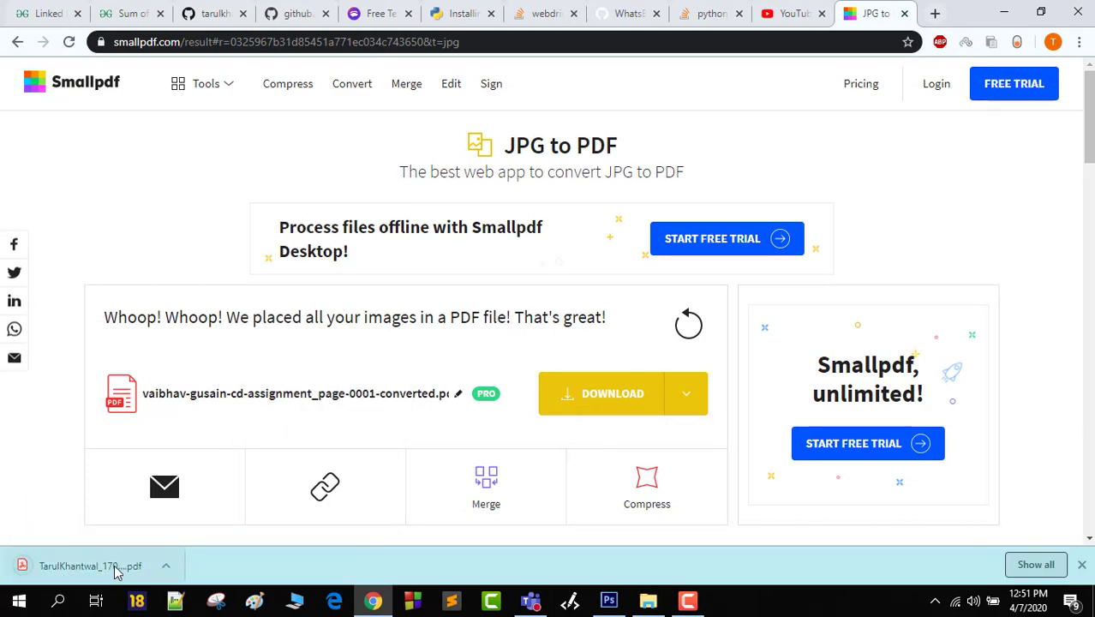
left_click(118, 570)
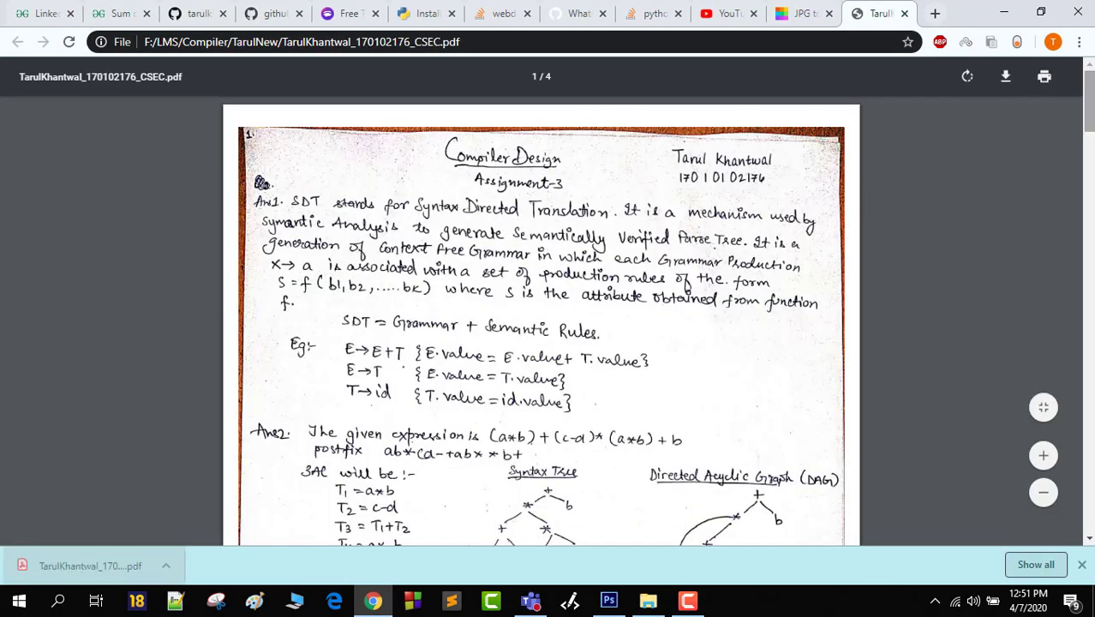
Step: Scroll through all four PDF pages to confirm each shows the replaced name and roll number
scroll(493, 503, "down", 17)
scroll(492, 503, "down", 4)
scroll(493, 503, "down", 3)
scroll(492, 503, "down", 6)
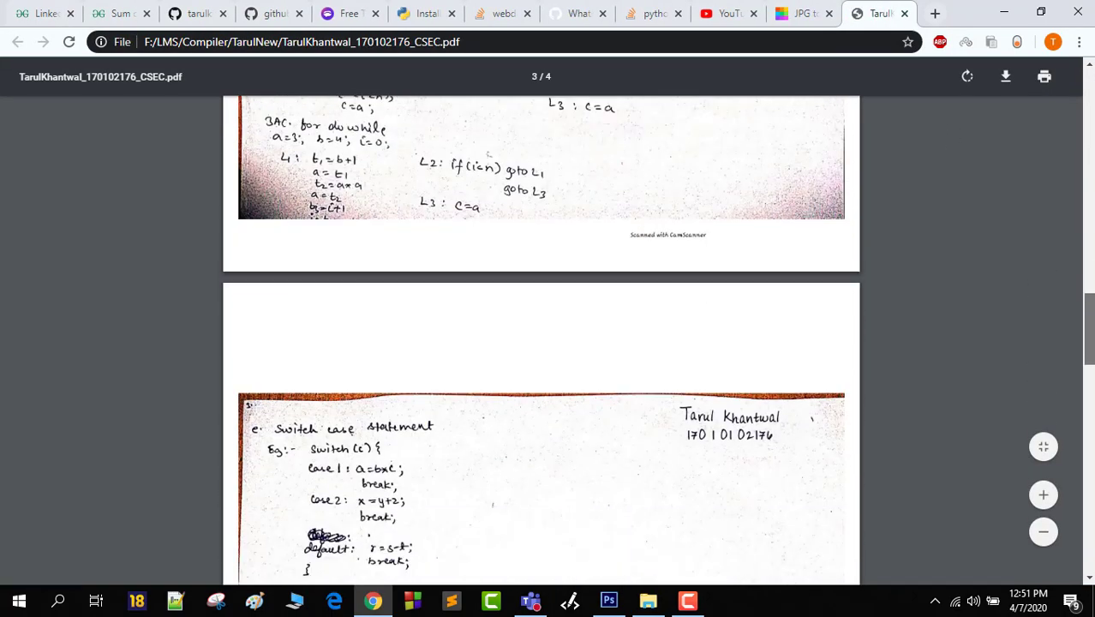
scroll(493, 504, "down", 5)
scroll(493, 504, "down", 7)
scroll(493, 504, "down", 1)
scroll(532, 363, "up", 3)
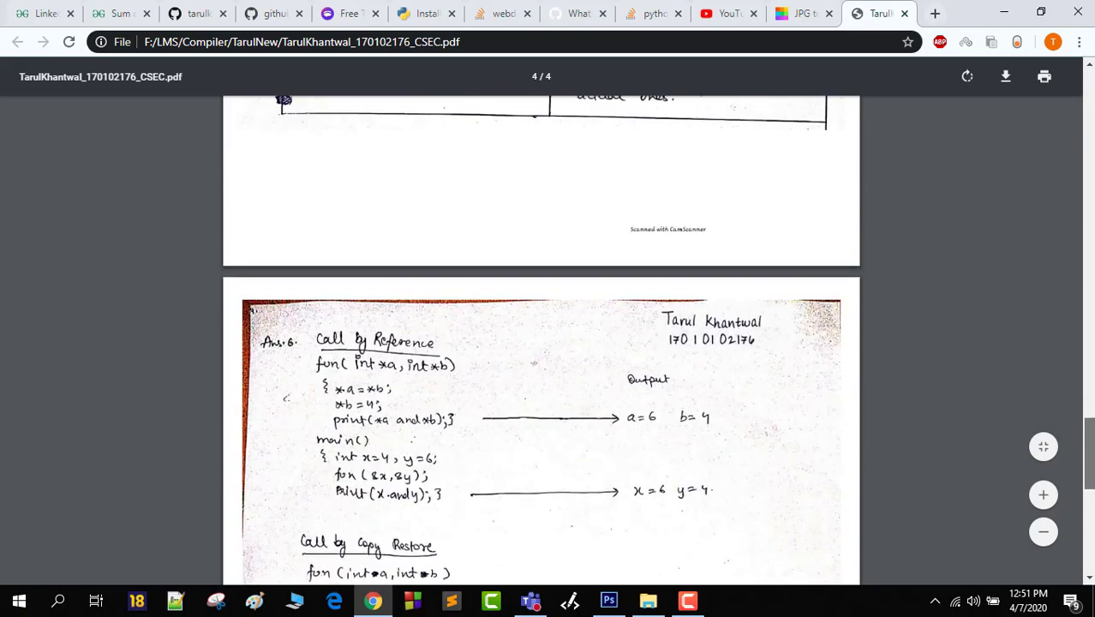
scroll(533, 363, "up", 3)
scroll(533, 363, "up", 20)
left_click(688, 601)
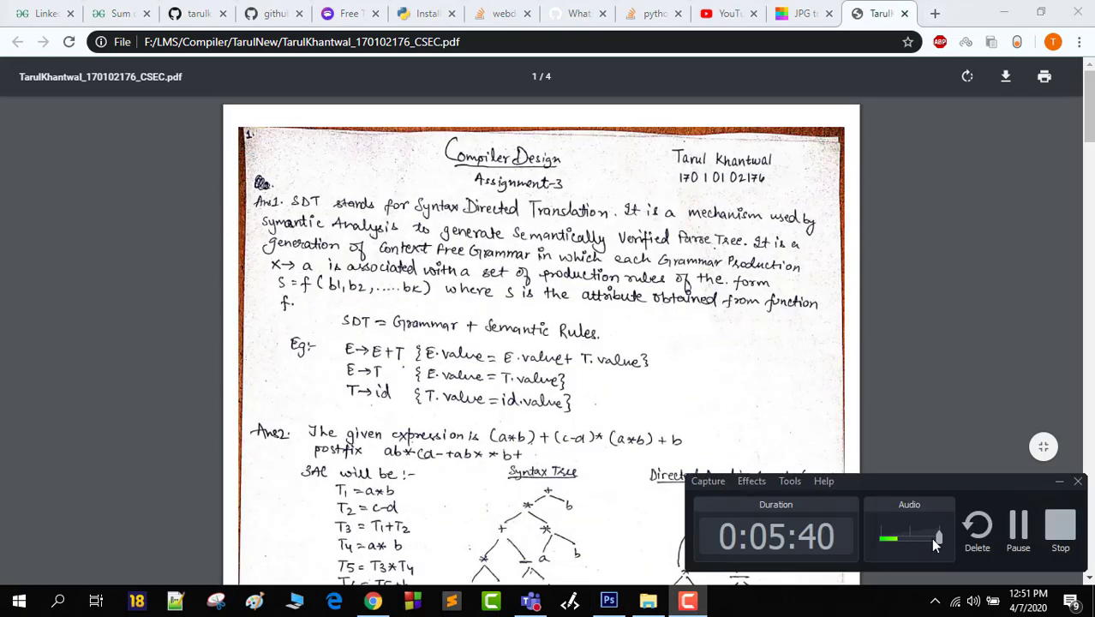